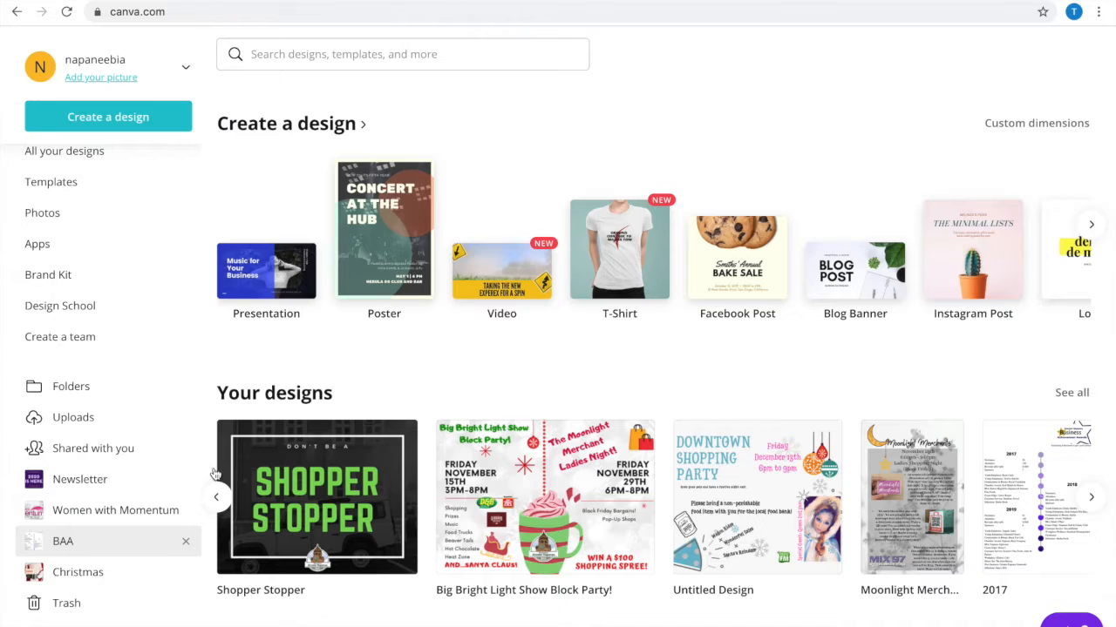
- Browse the available design types and create a new blank Facebook Post design
scroll(680, 294, right, 1)
scroll(680, 295, left, 1)
scroll(680, 295, right, 5)
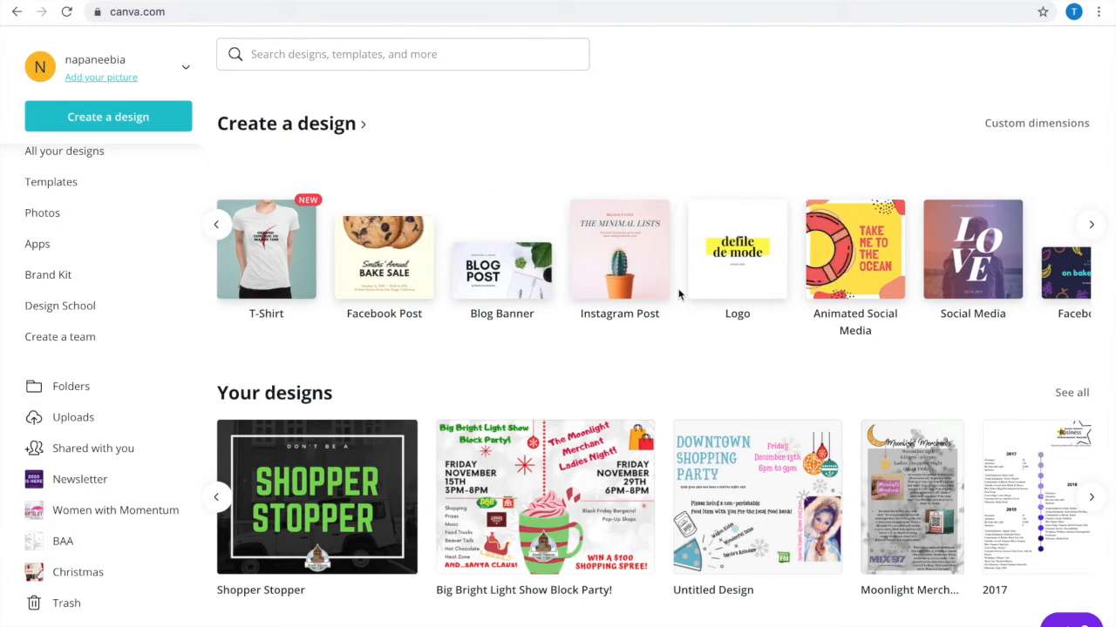
scroll(679, 295, right, 4)
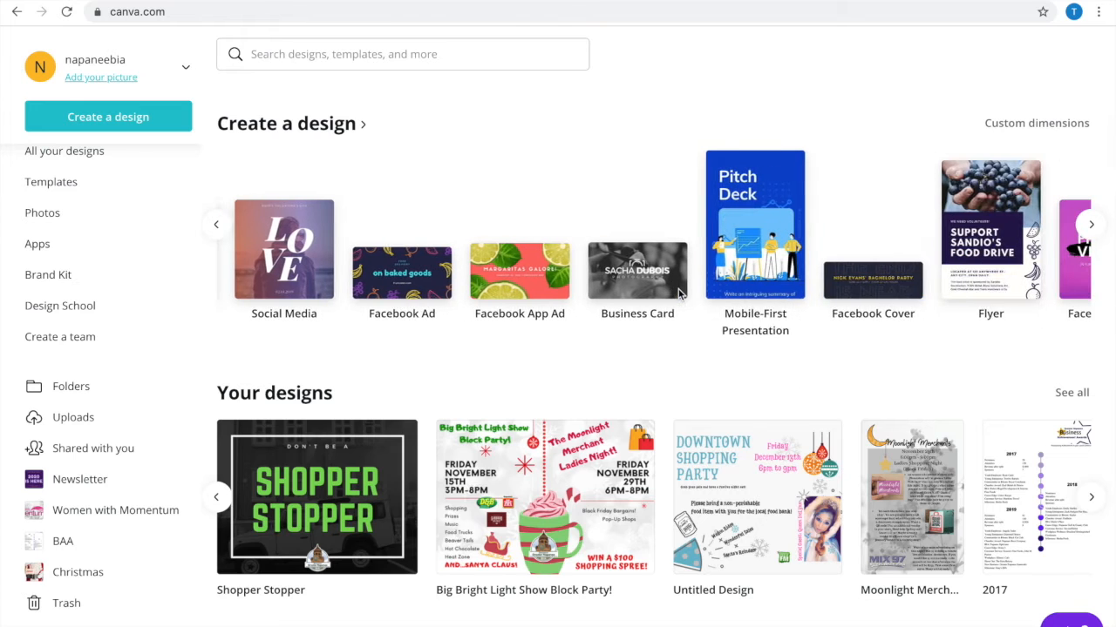
scroll(679, 295, right, 6)
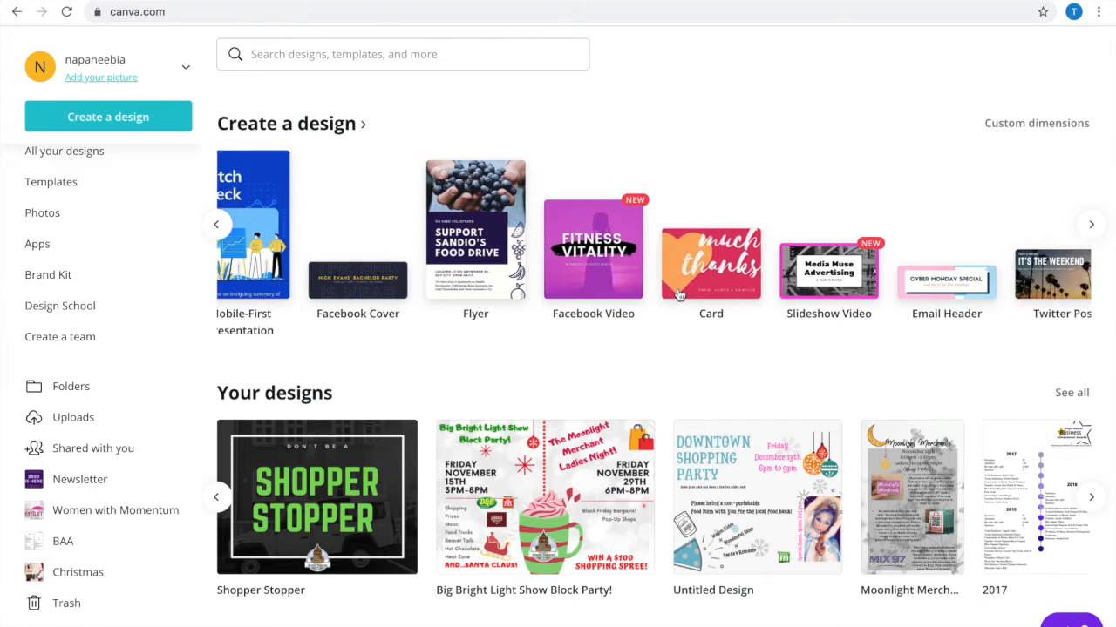
scroll(679, 295, right, 2)
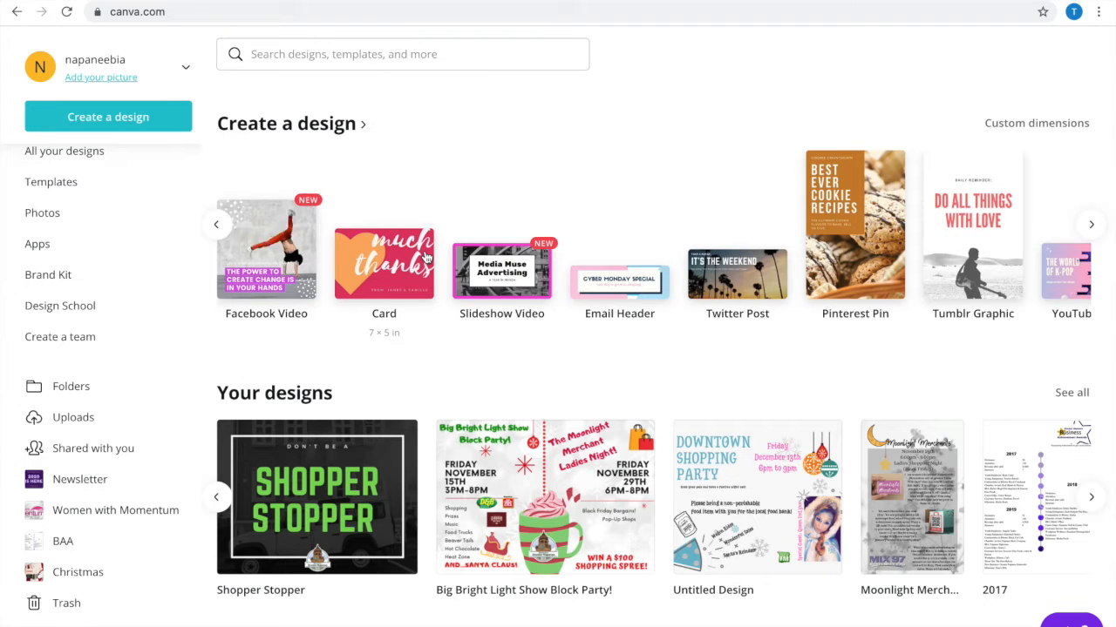
scroll(426, 257, left, 5)
scroll(426, 257, left, 5)
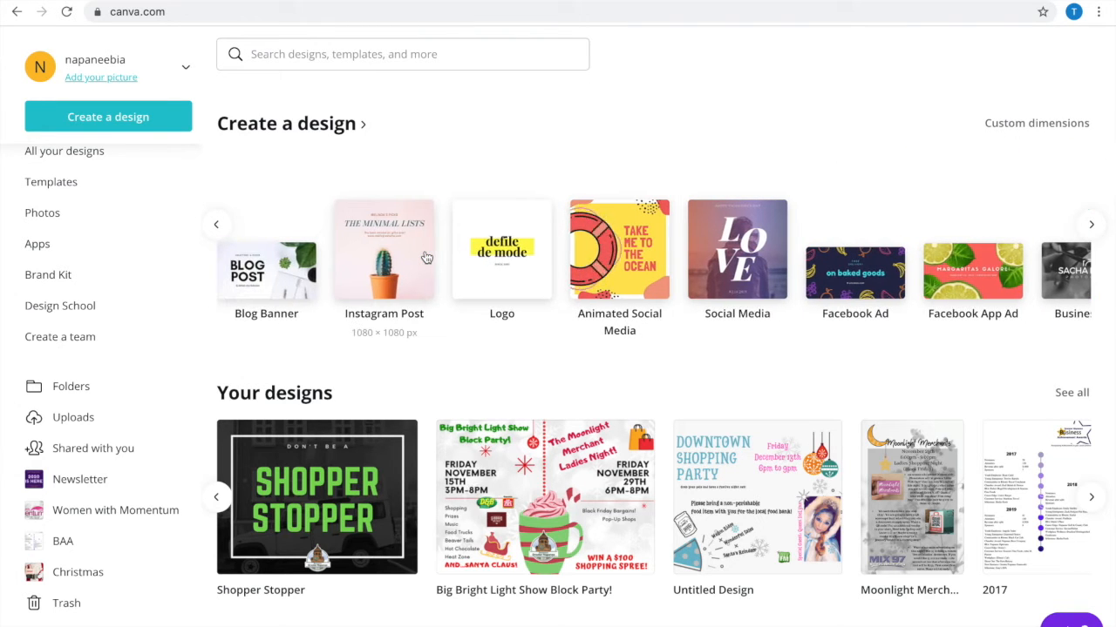
scroll(427, 257, left, 4)
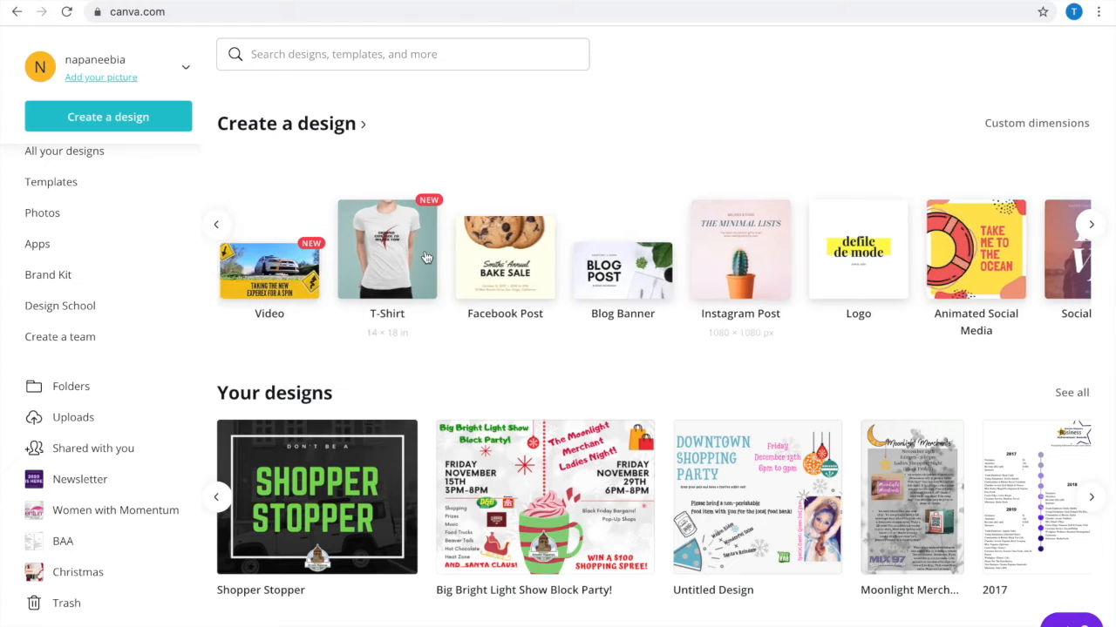
click(426, 257)
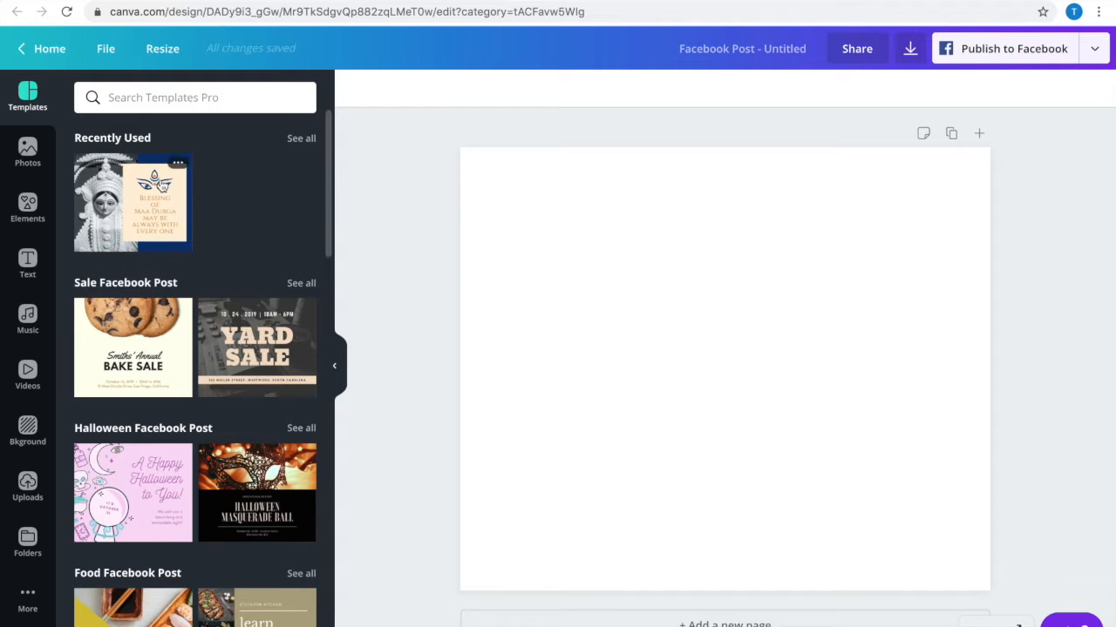
- Search the templates for "valentines day" and apply the pink Valentine's Day Sale template with the embracing couple
click(162, 98)
text(valentines)
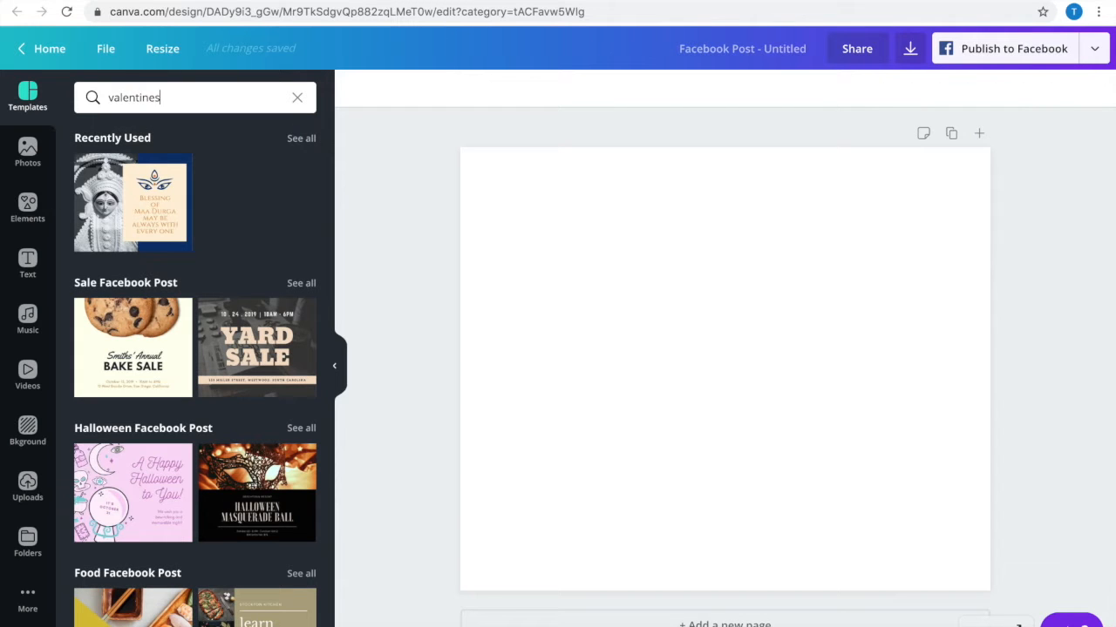
text( day)
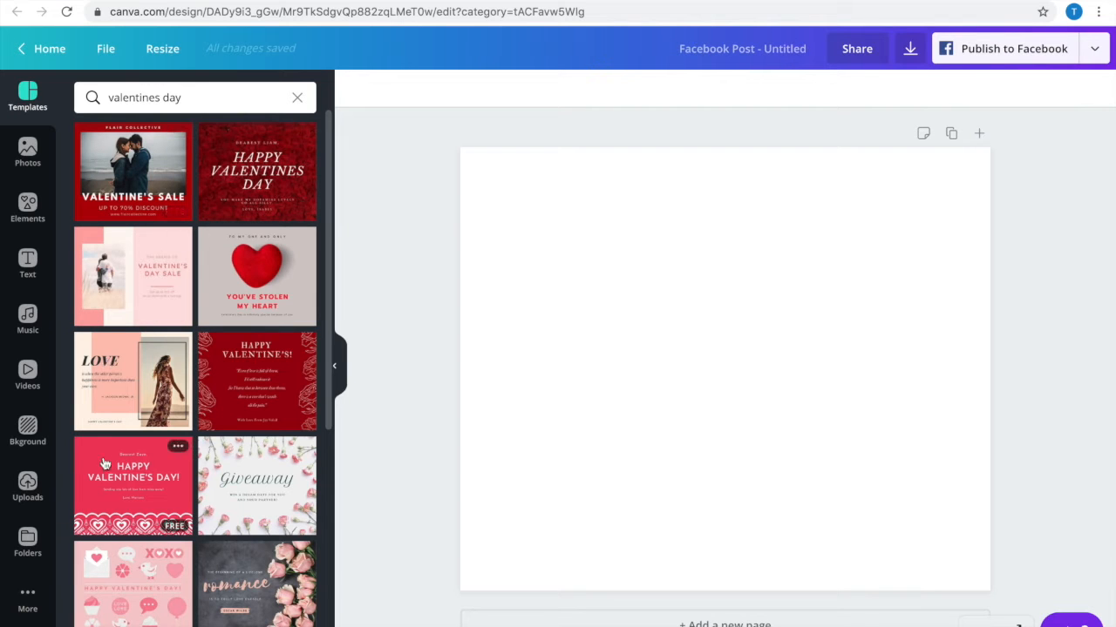
scroll(172, 577, down, 1)
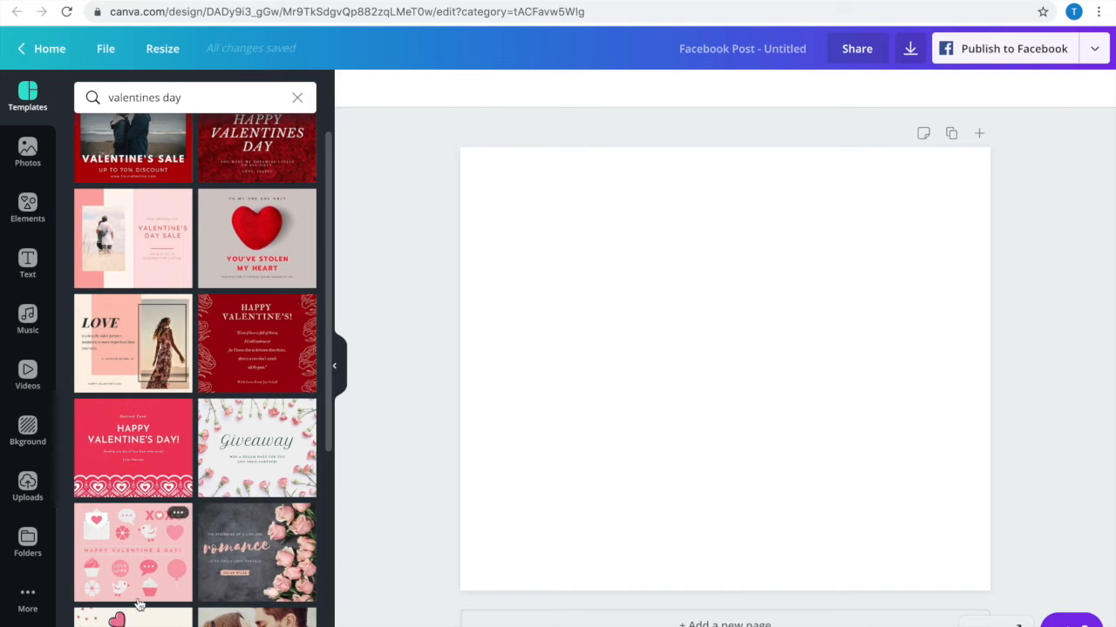
scroll(216, 501, down, 3)
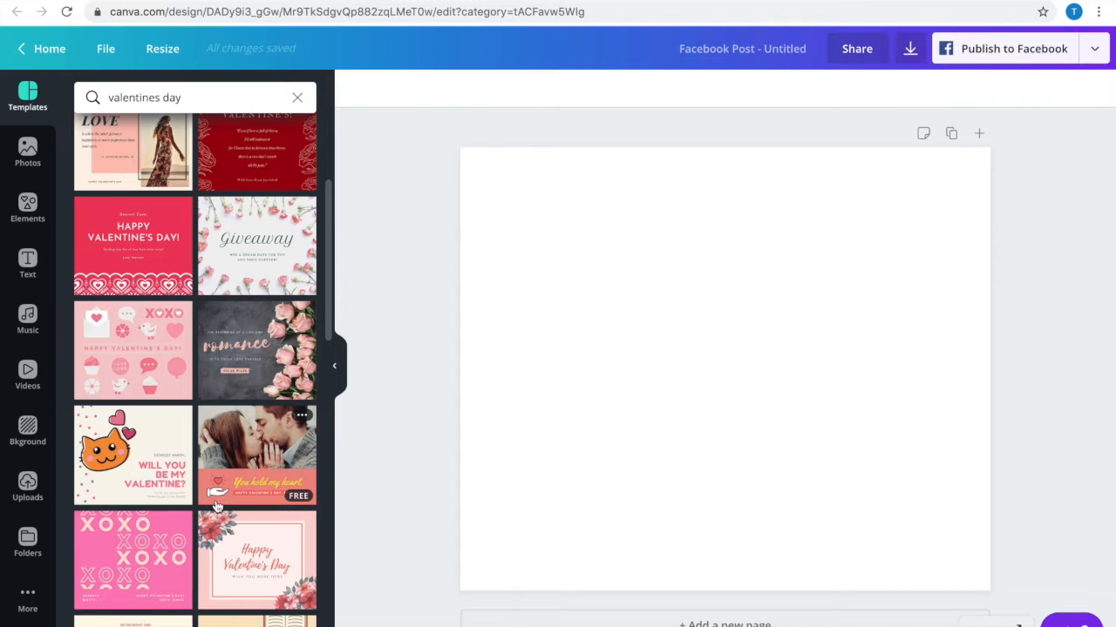
scroll(216, 505, down, 1)
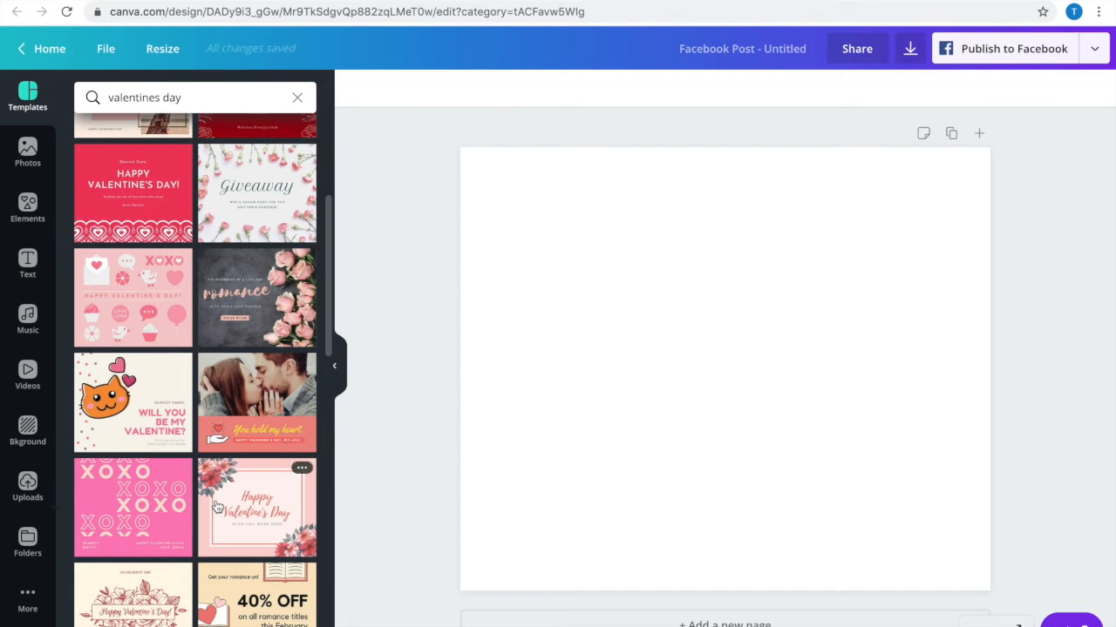
scroll(217, 488, up, 5)
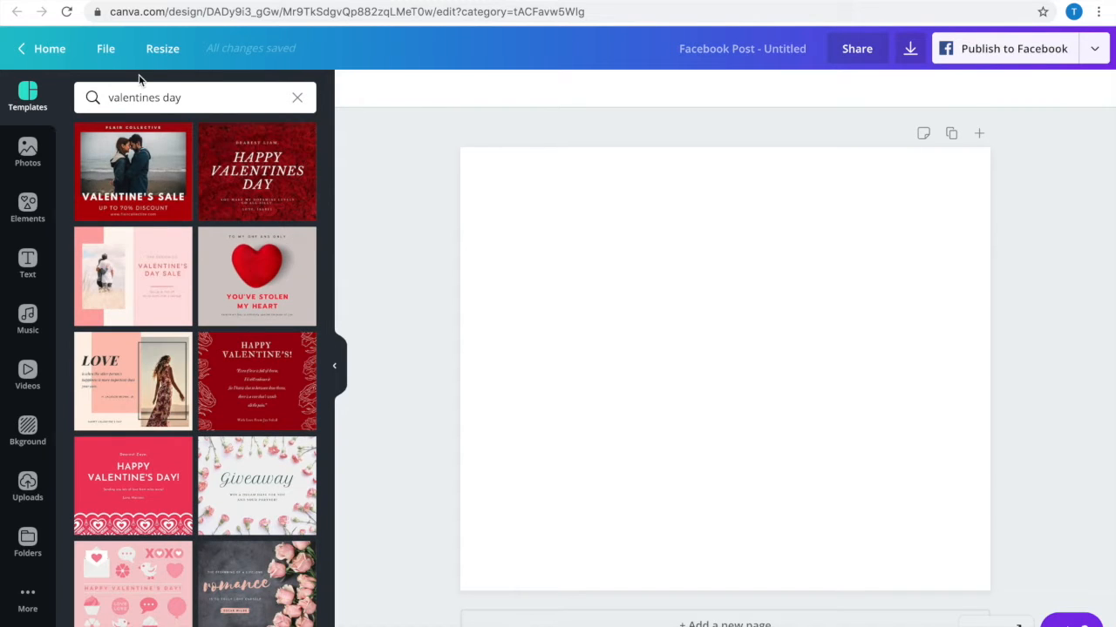
click(118, 275)
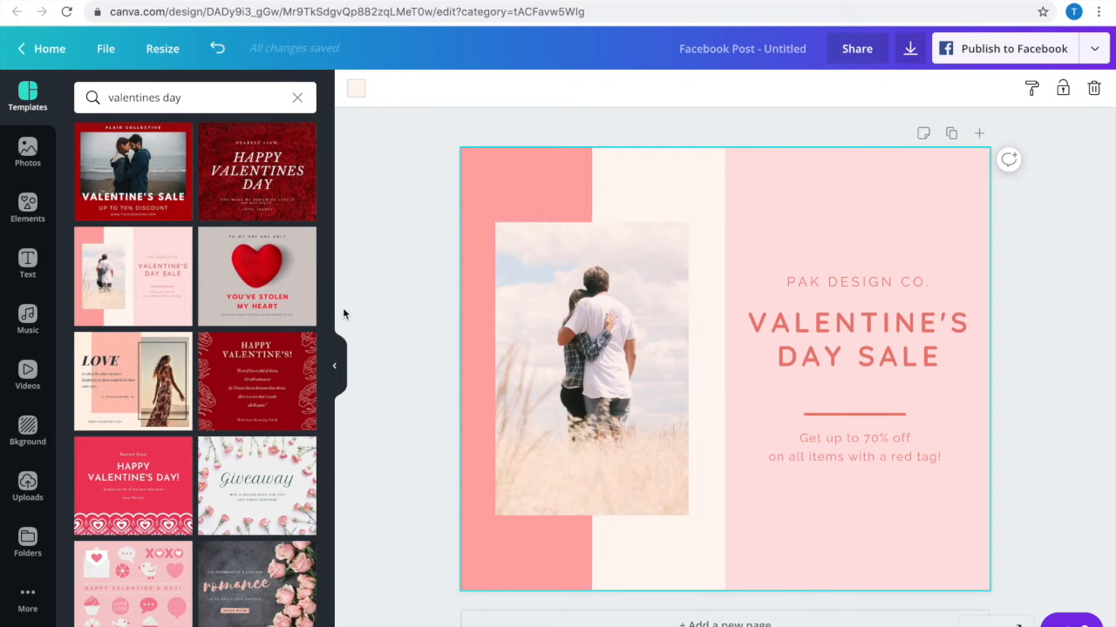
- Look at the uploaded images, then search the stock photos for "flower" and browse the results
click(28, 489)
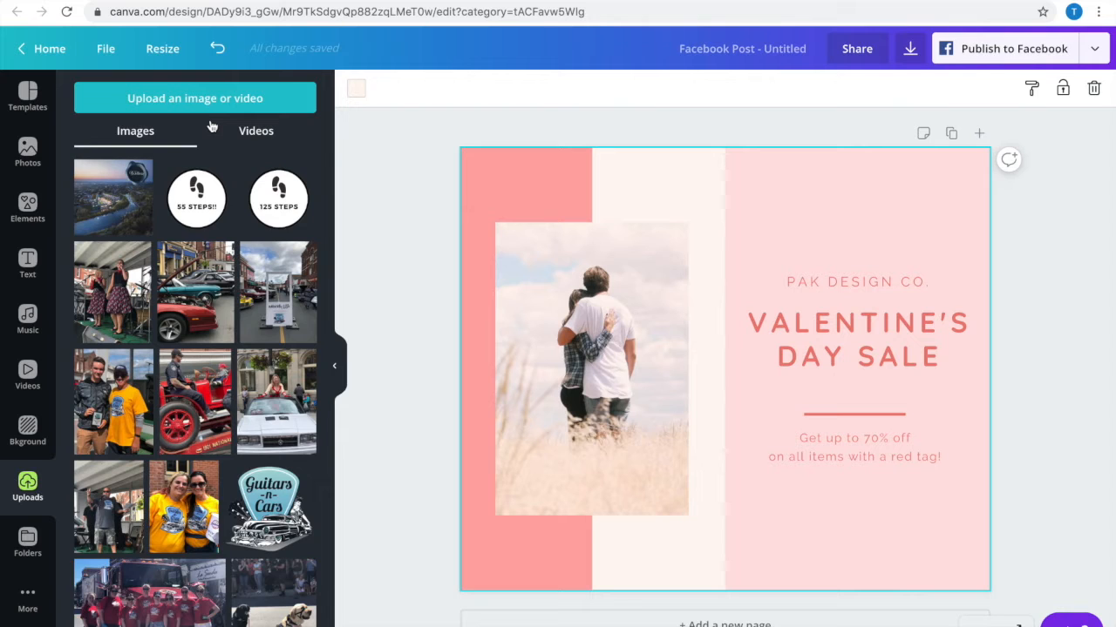
click(28, 166)
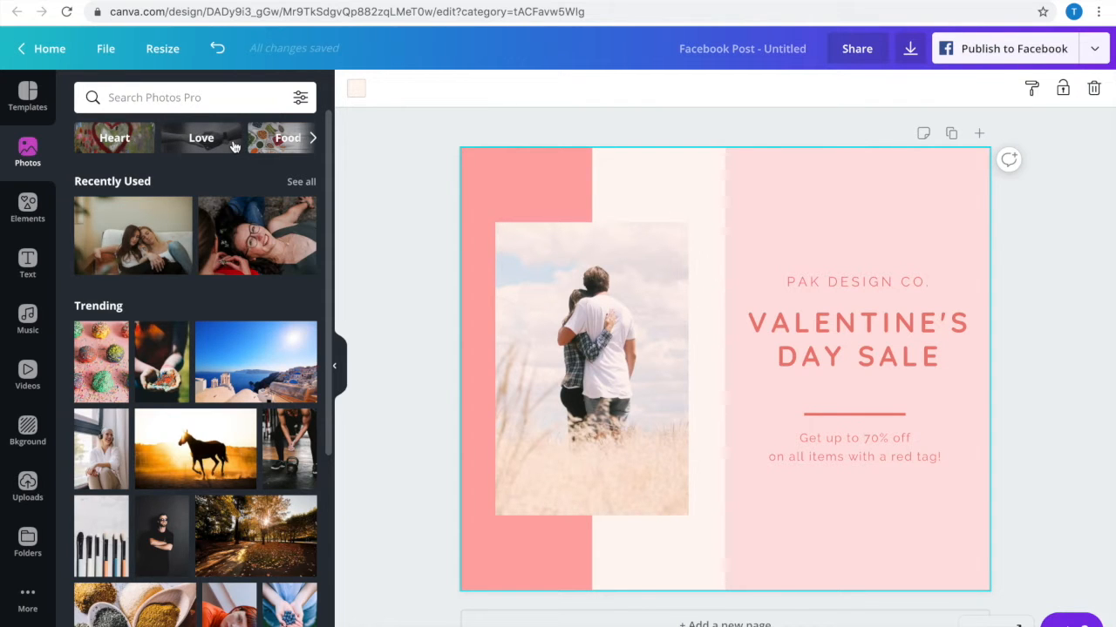
click(183, 92)
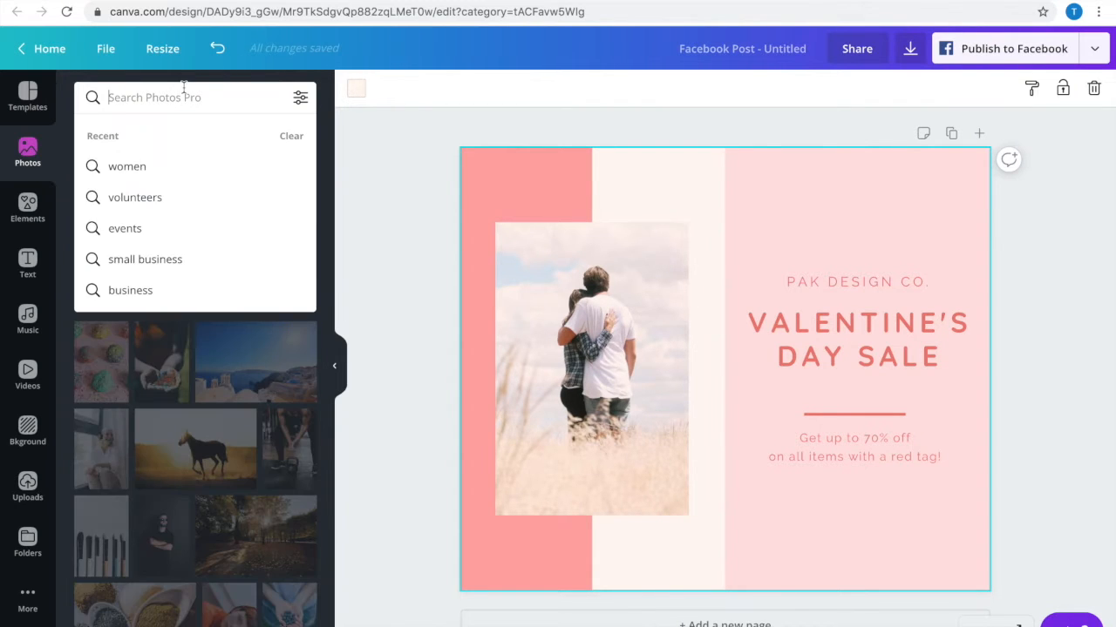
text(flower)
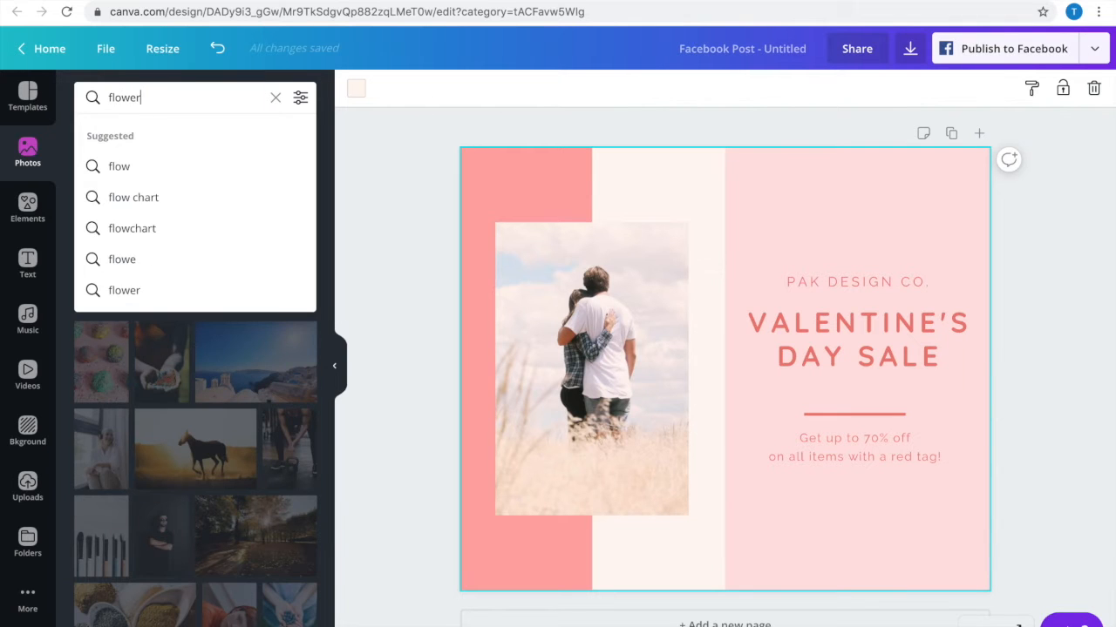
key(Return)
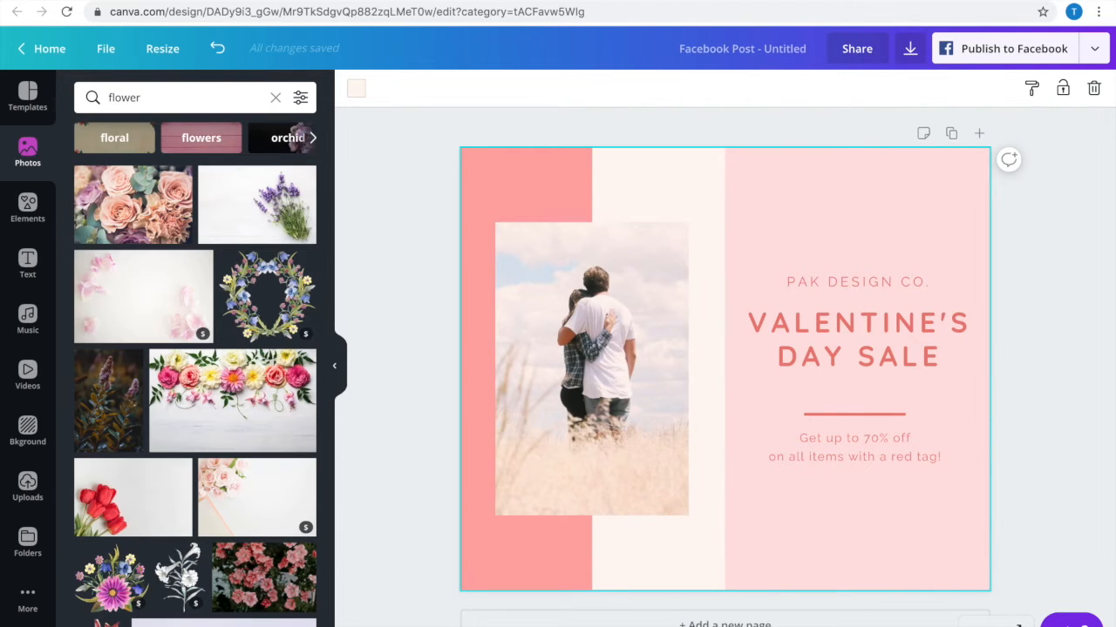
scroll(169, 399, down, 5)
scroll(170, 399, down, 10)
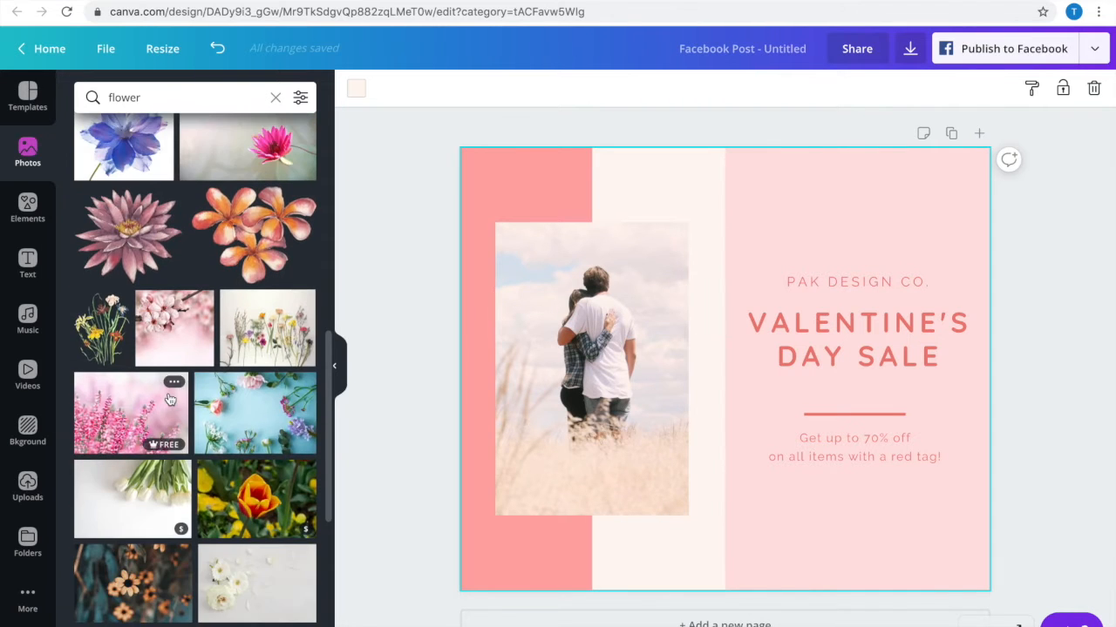
scroll(170, 399, down, 1)
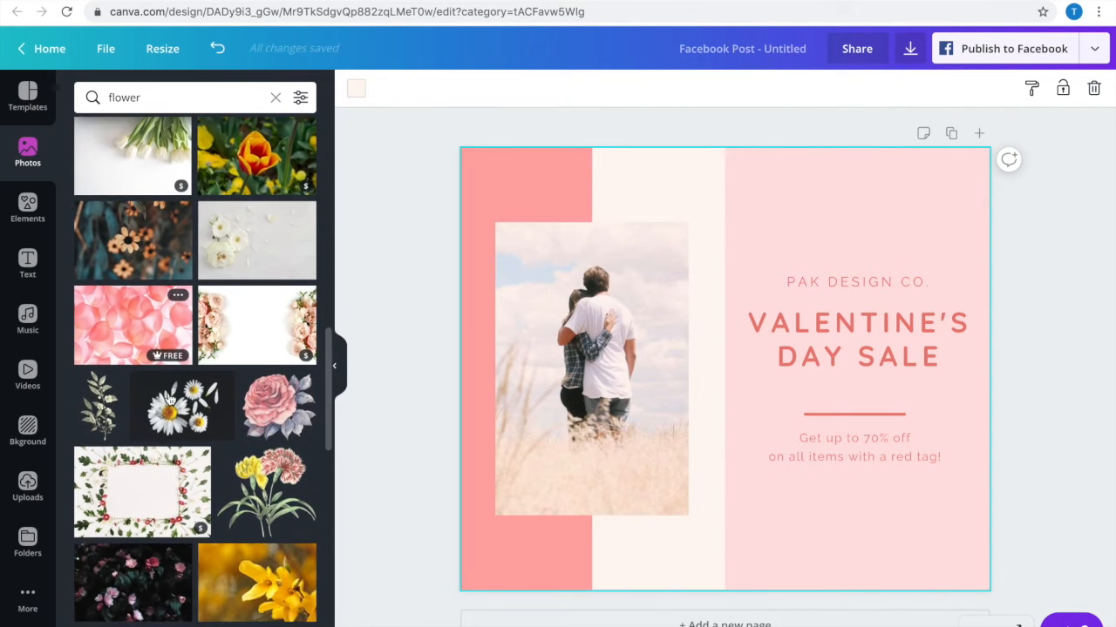
scroll(170, 399, down, 2)
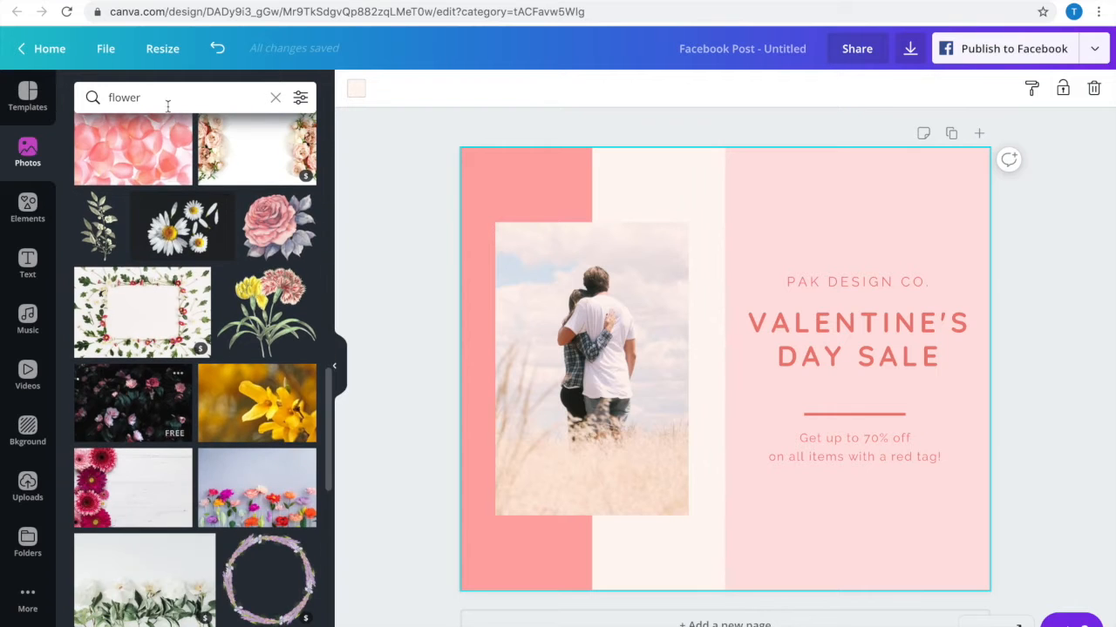
scroll(138, 380, up, 12)
scroll(137, 379, up, 3)
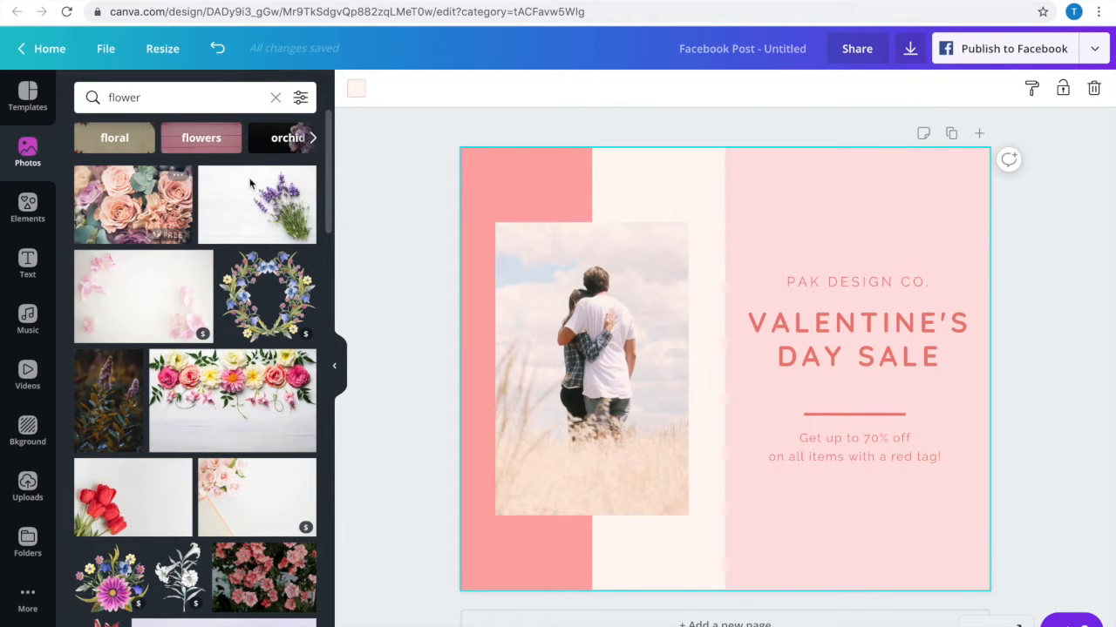
- Search the stock photos for "roses" and replace the template's couple photo with the red rose bouquet on a light background
click(173, 98)
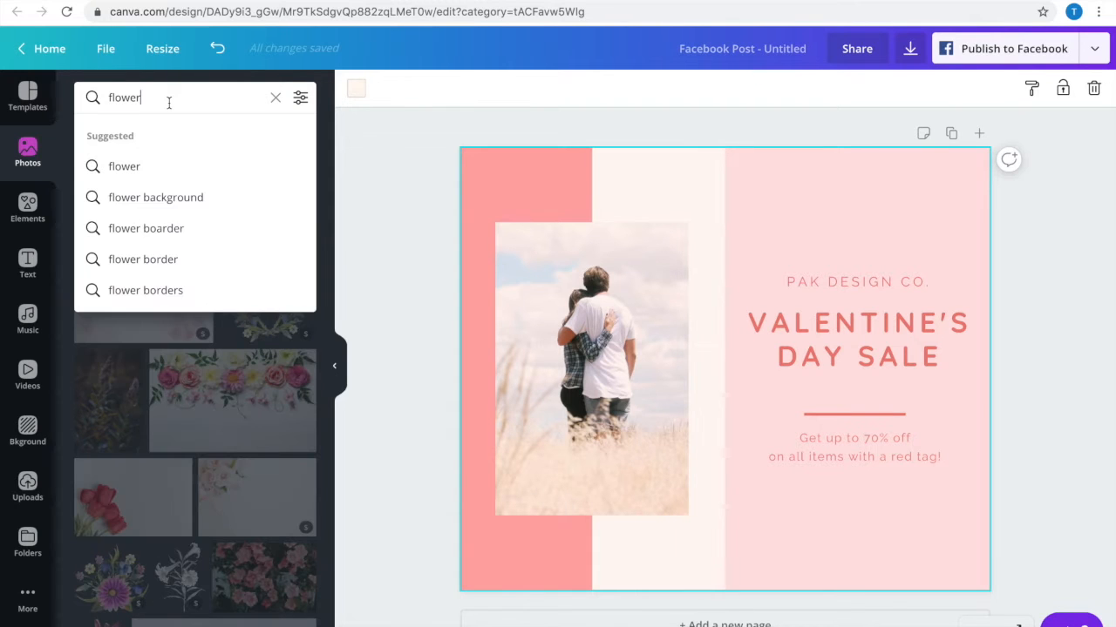
key(BackSpace)
key(BackSpace)
key(BackSpace)
key(BackSpace)
key(BackSpace)
key(BackSpace)
text(roses)
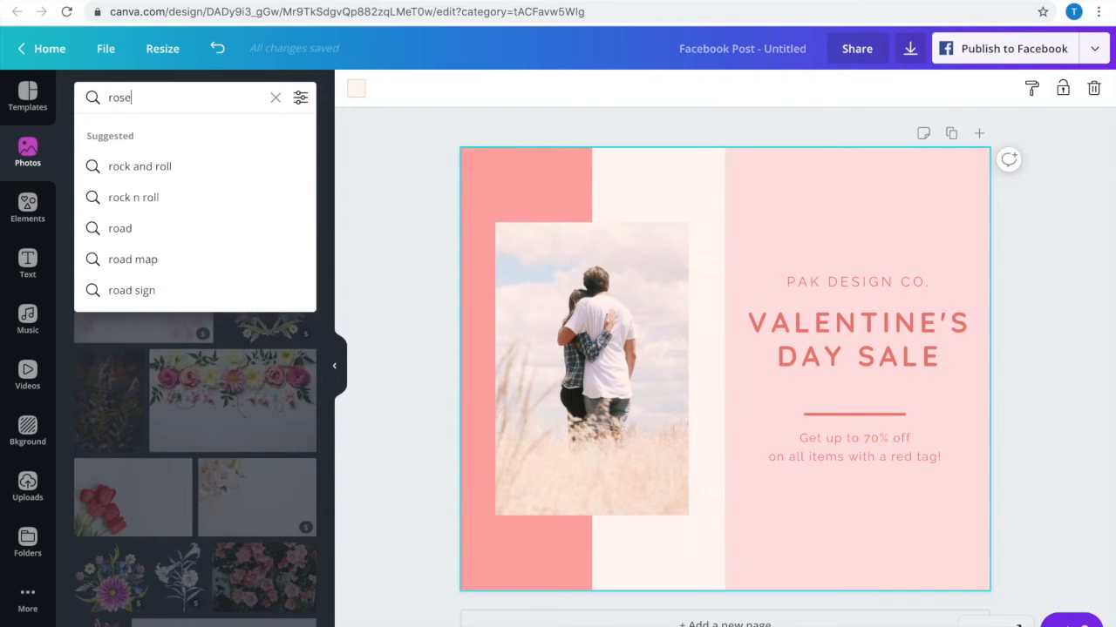
key(Return)
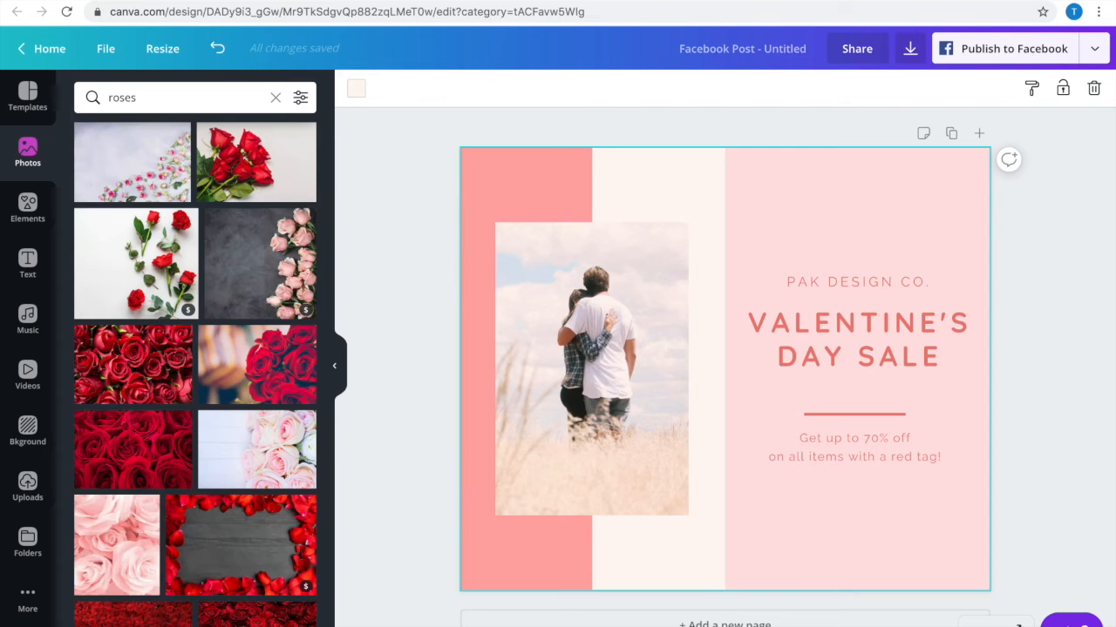
mouse_move(265, 158)
drag(238, 157, 505, 275)
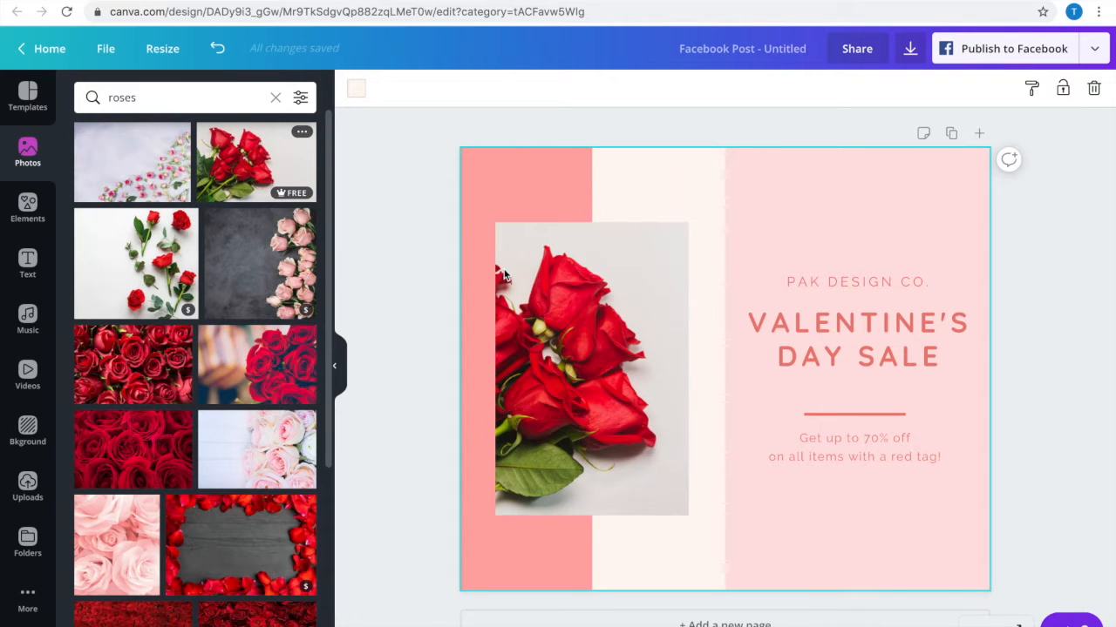
mouse_move(284, 198)
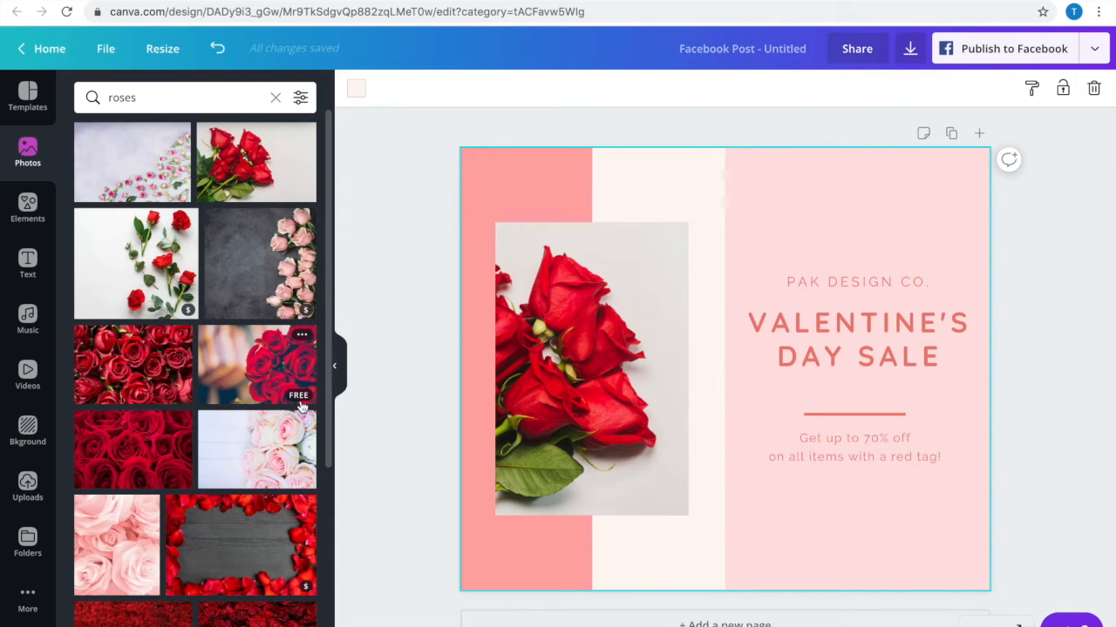
mouse_move(187, 314)
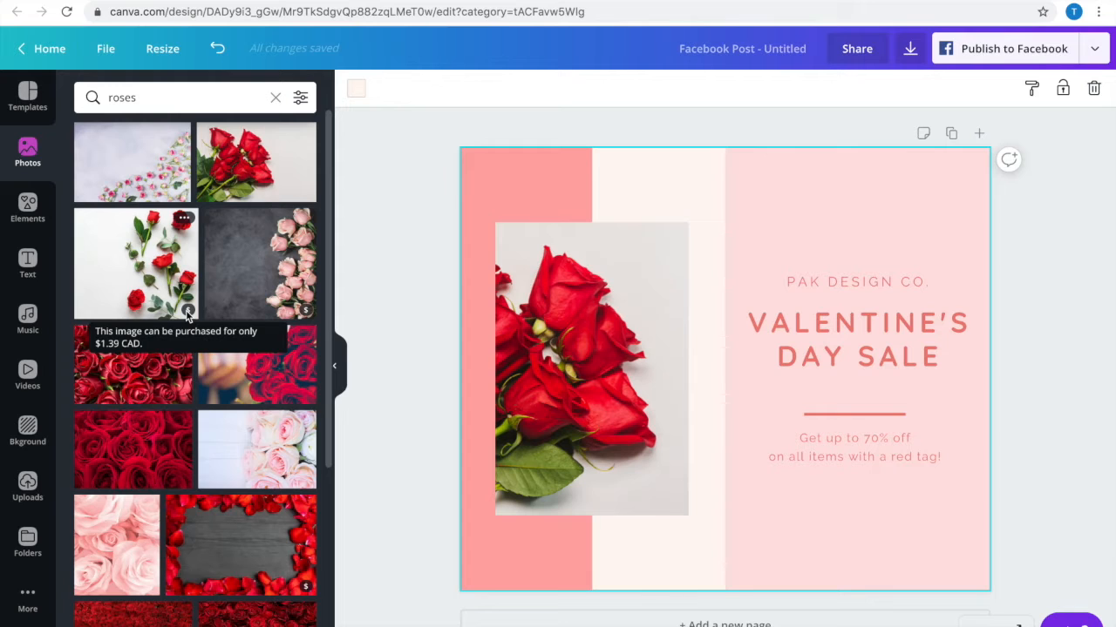
- Replace the company name above the Valentine's Day Sale heading with "FLOWER SHOP ABC"
drag(931, 283, 791, 284)
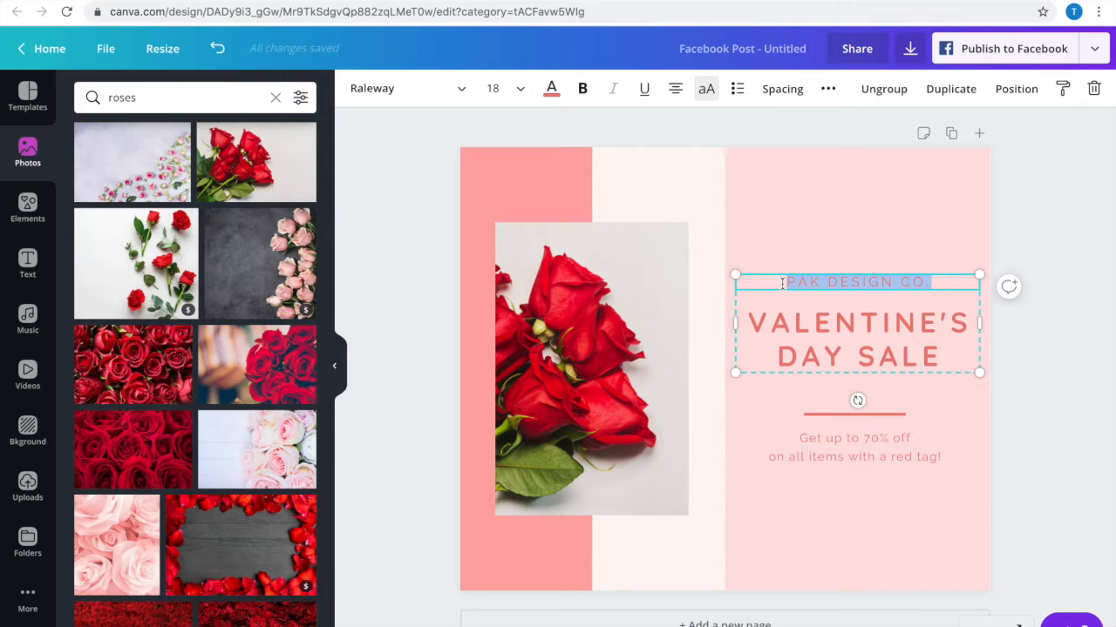
text(FL)
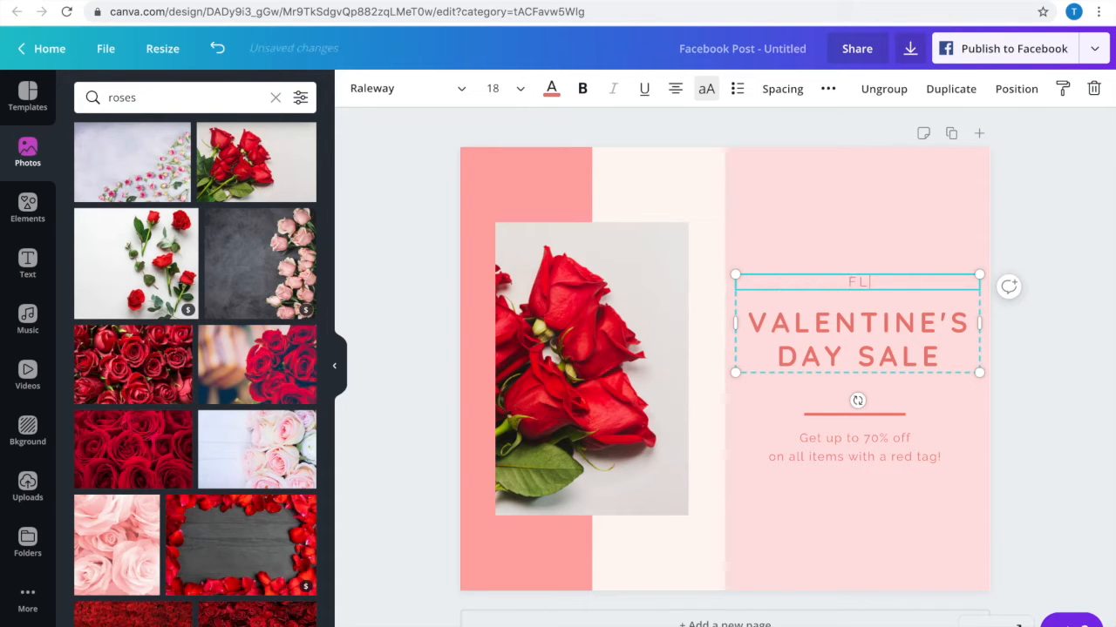
text(OWER SHOP ABC)
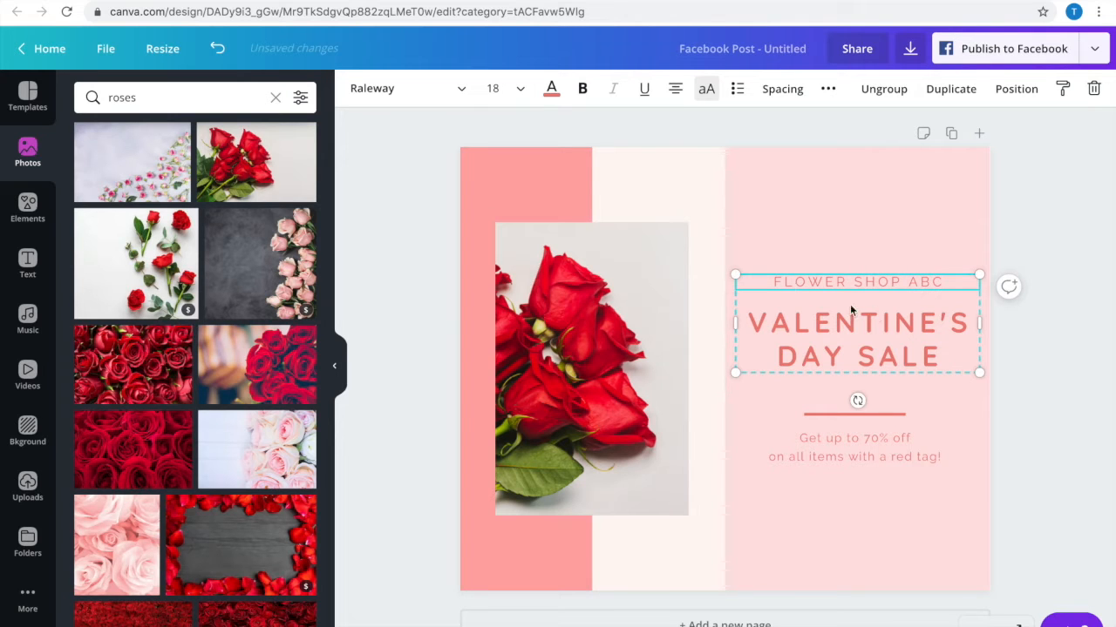
- Change the discount in the offer text below the heading to 30% and deselect everything
click(847, 441)
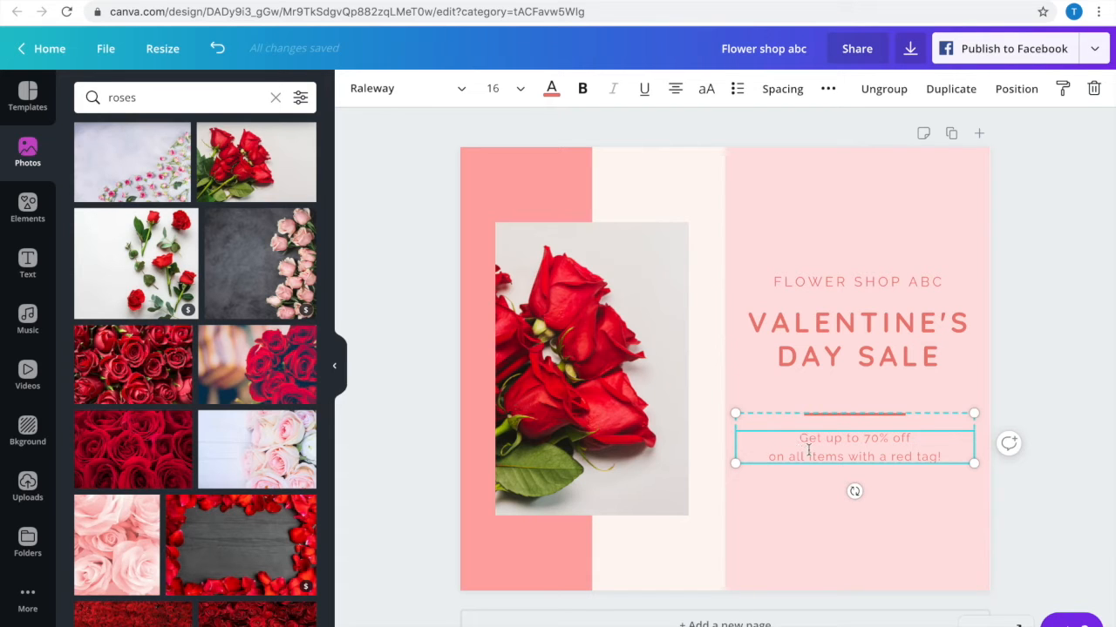
double_click(877, 439)
drag(882, 440, 866, 440)
text(30)
click(946, 512)
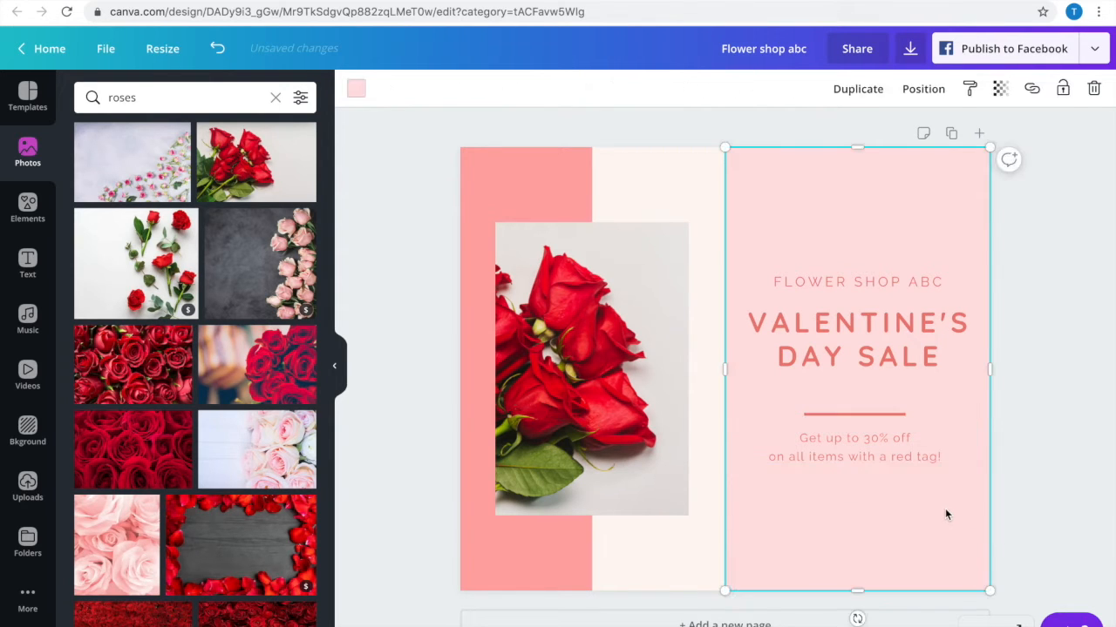
click(1043, 326)
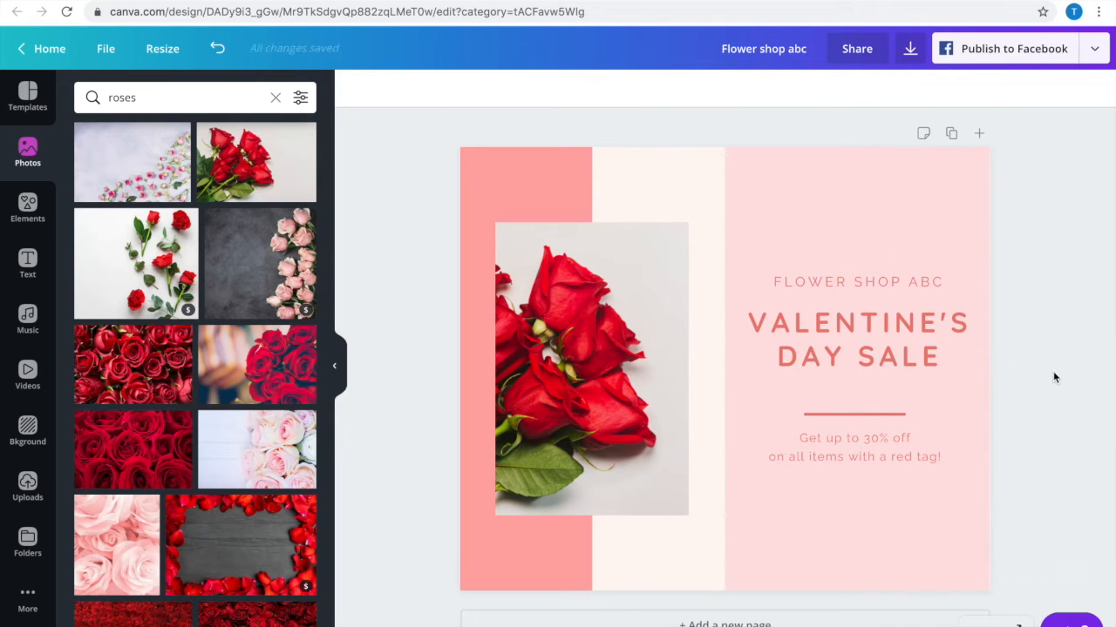
- Change the font of the Valentine's Day Sale heading to ABeeZee
click(879, 329)
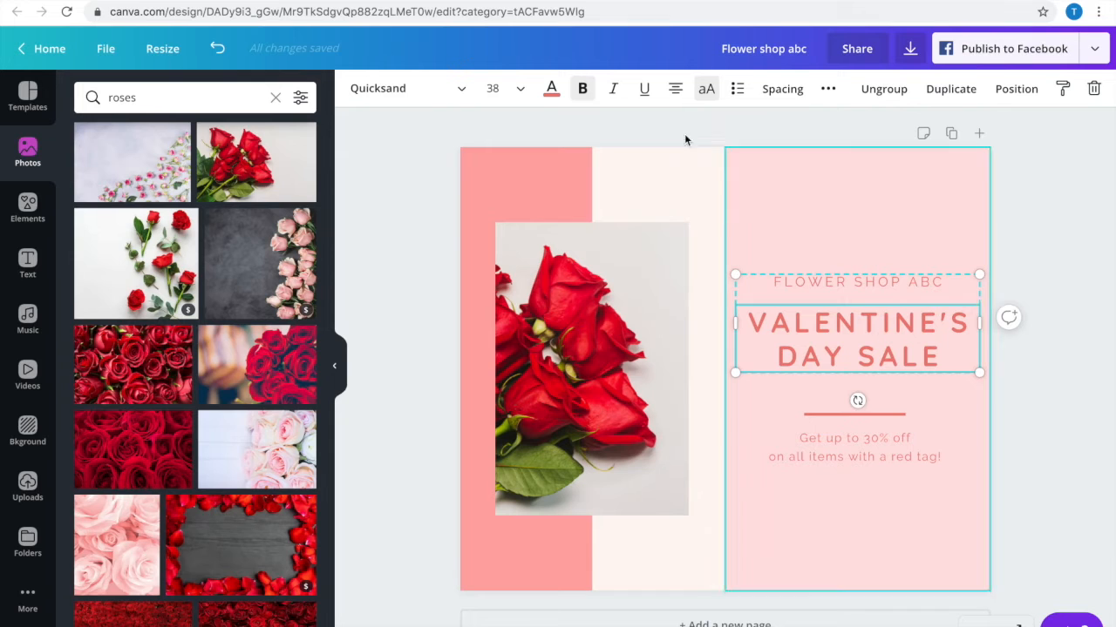
click(447, 90)
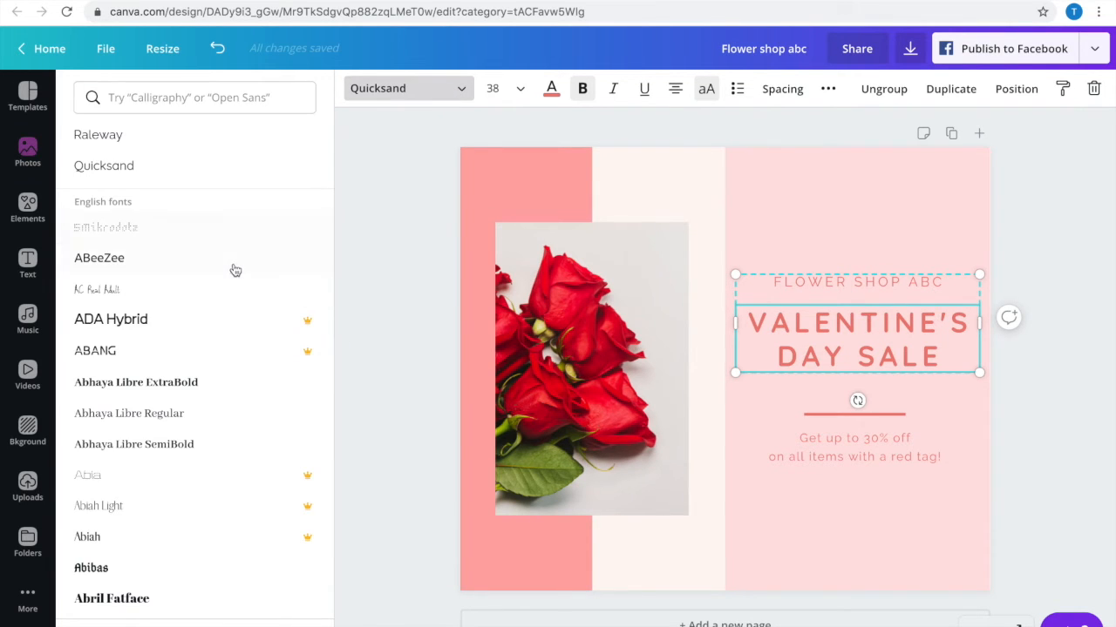
click(156, 388)
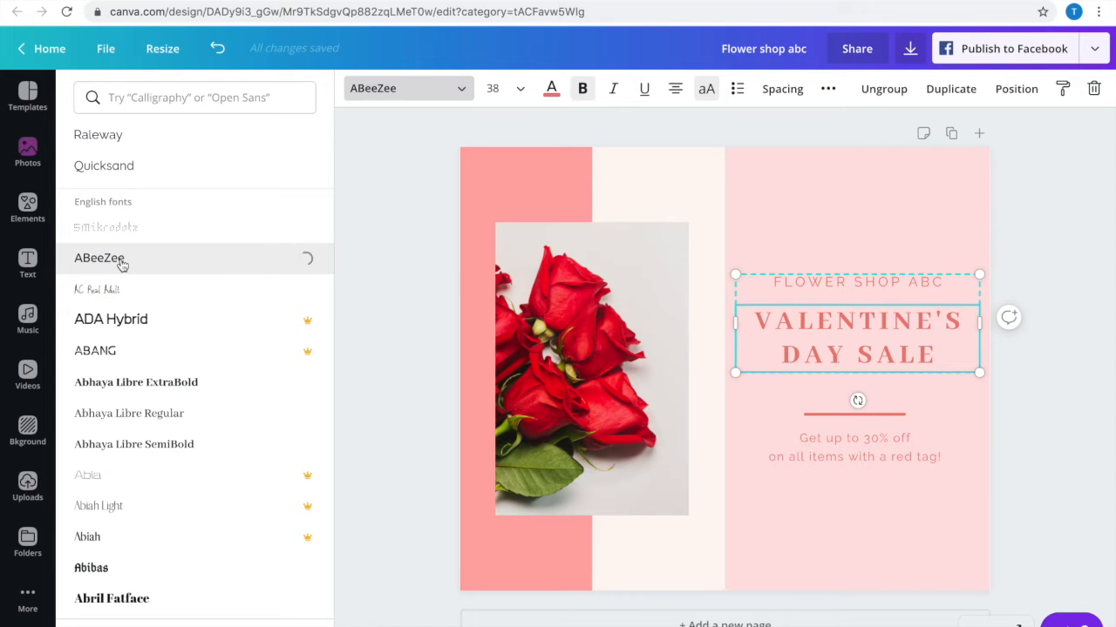
click(423, 339)
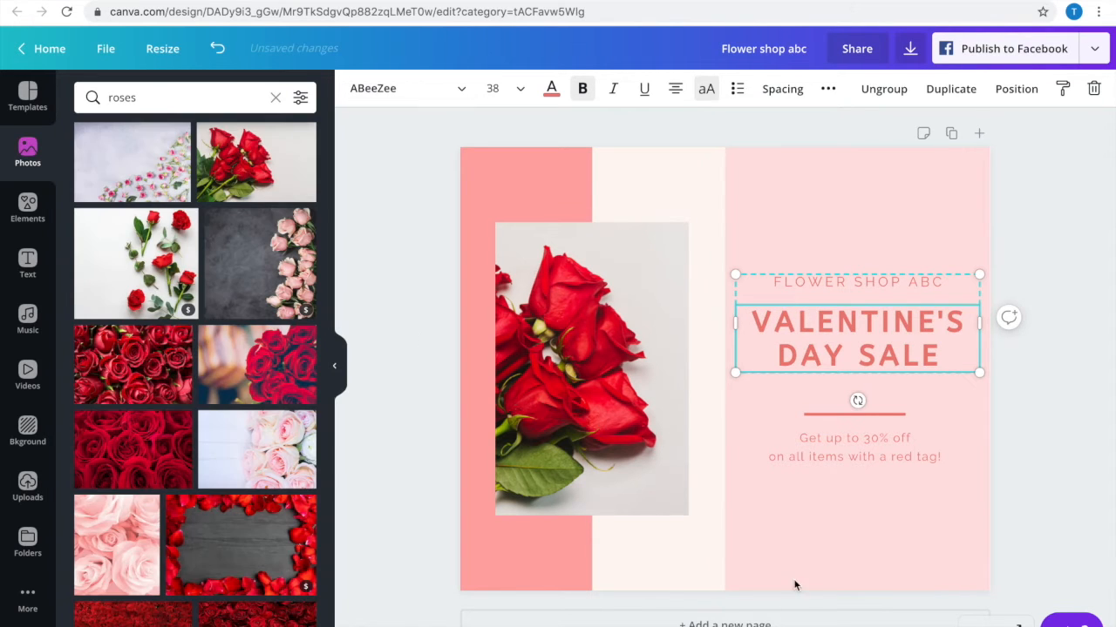
- Try dark gray as the heading's text color and return it to the coral document color
click(552, 90)
click(133, 397)
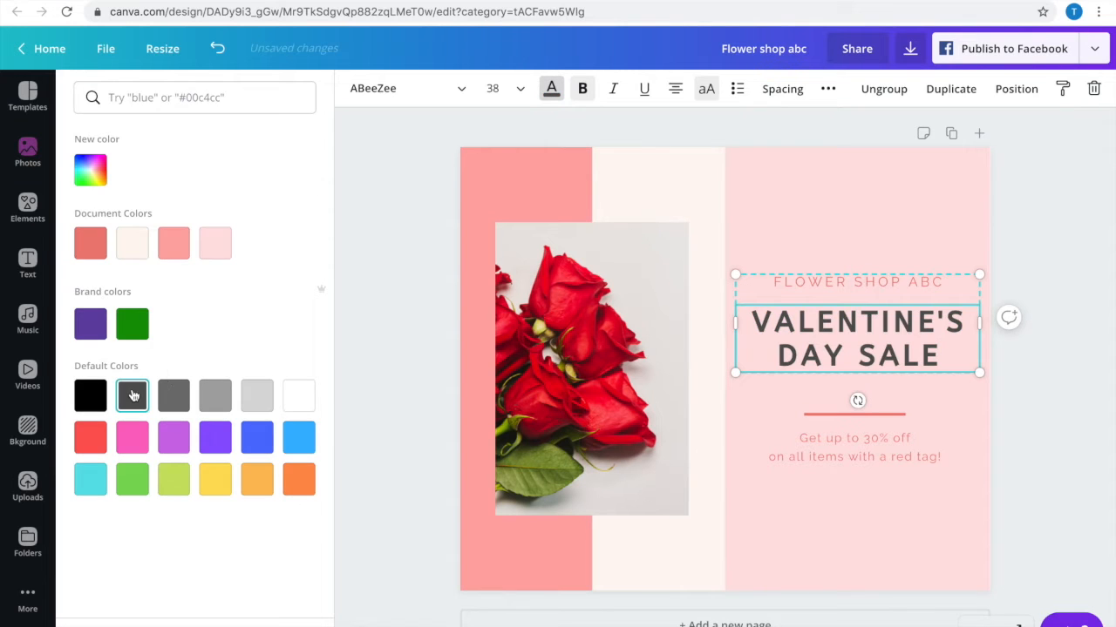
click(80, 252)
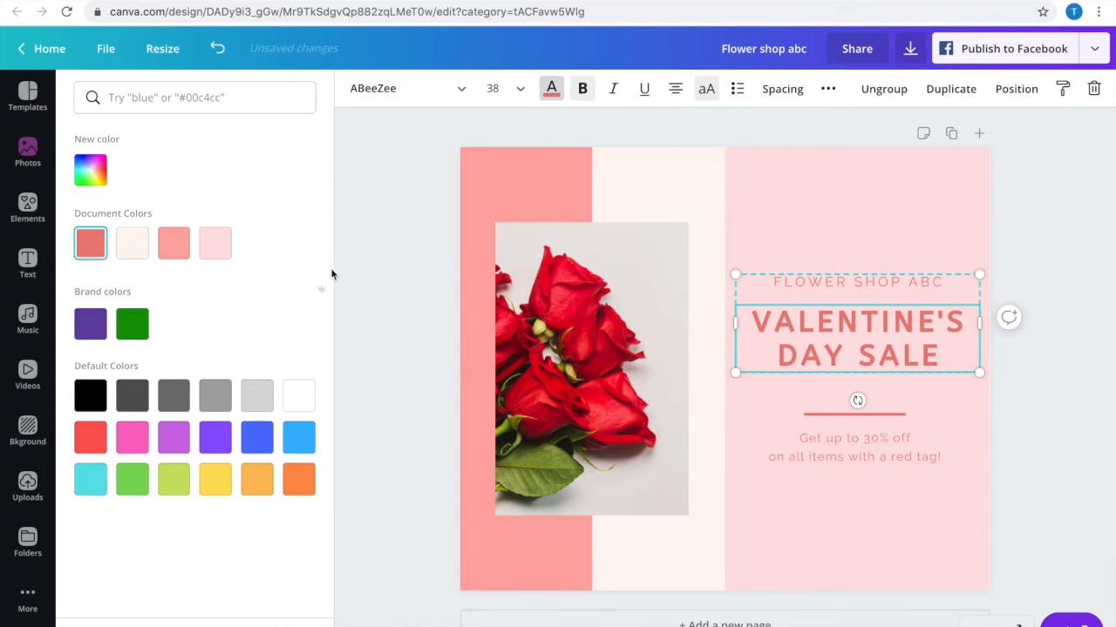
click(359, 267)
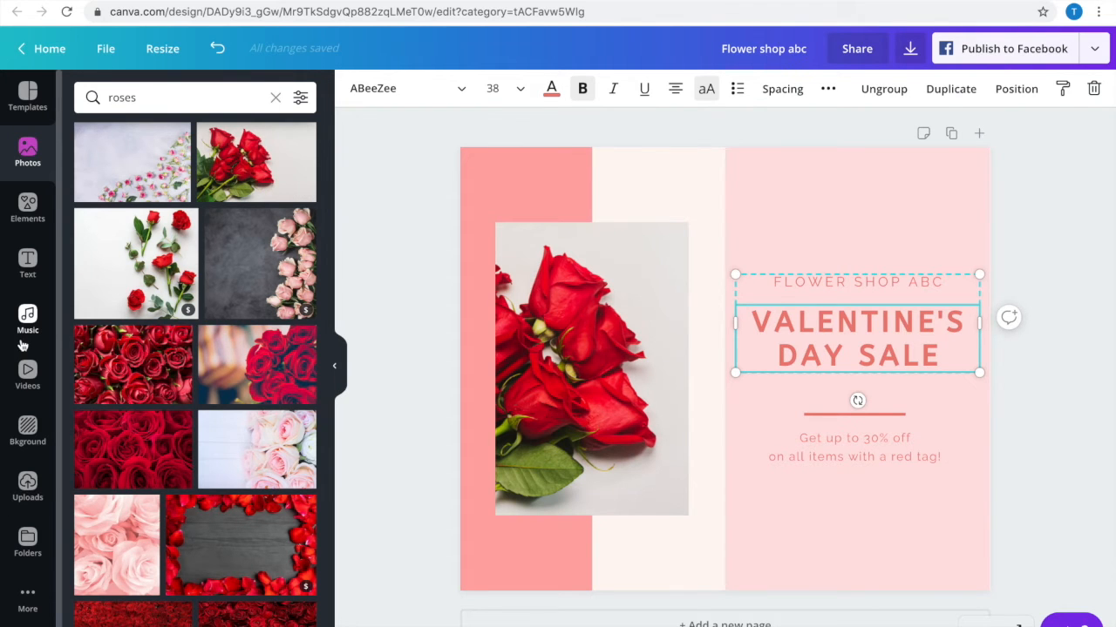
- Look through the ready-made font combinations available for text
click(25, 270)
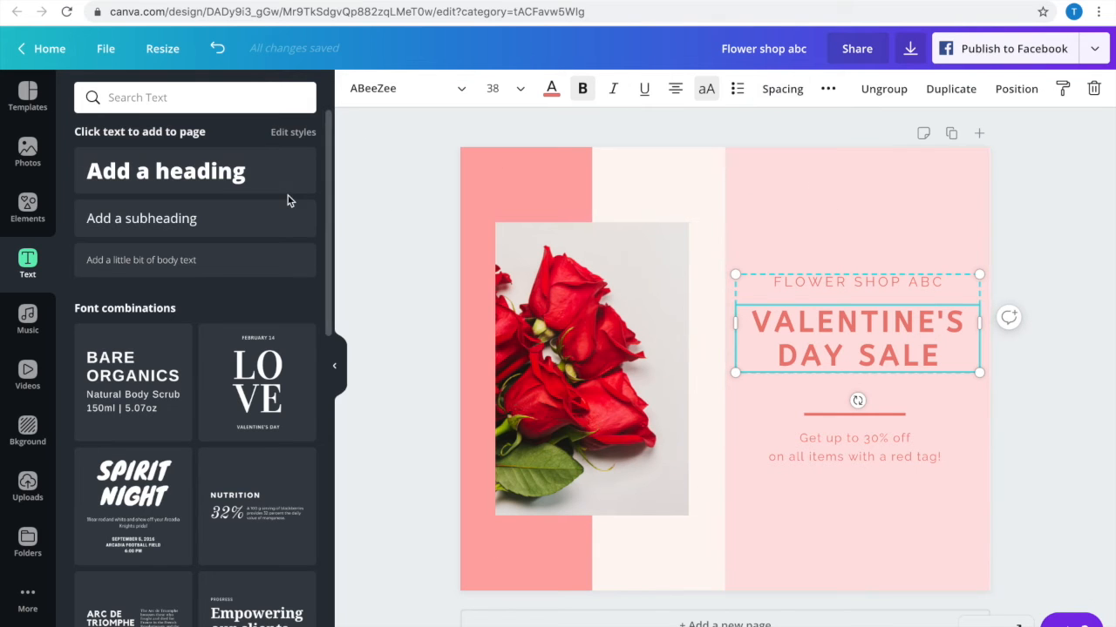
scroll(196, 495, down, 3)
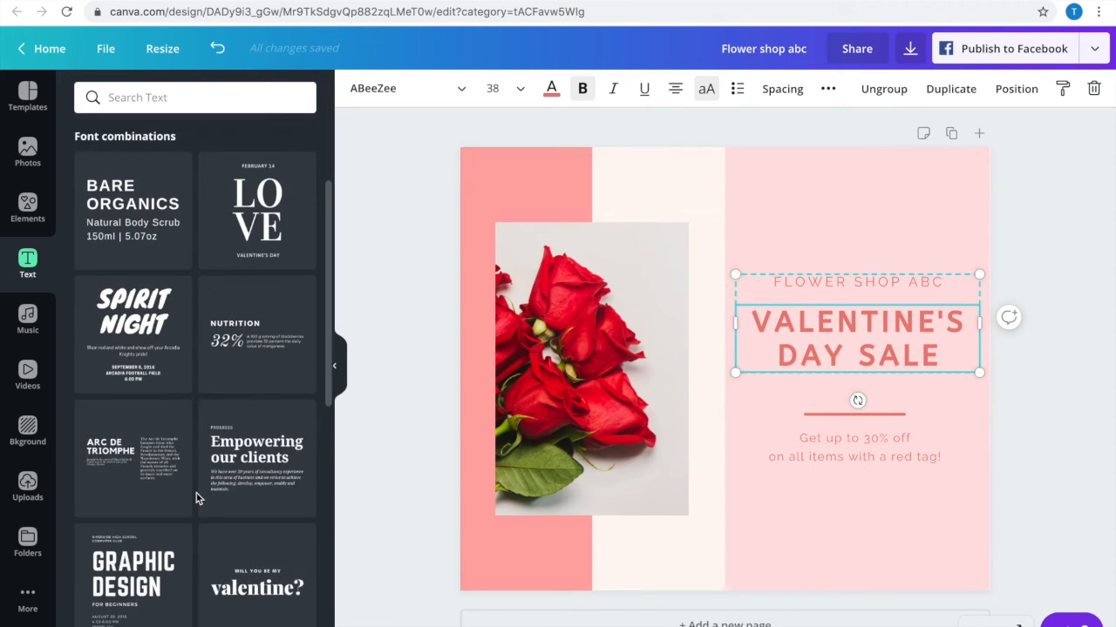
scroll(196, 494, up, 2)
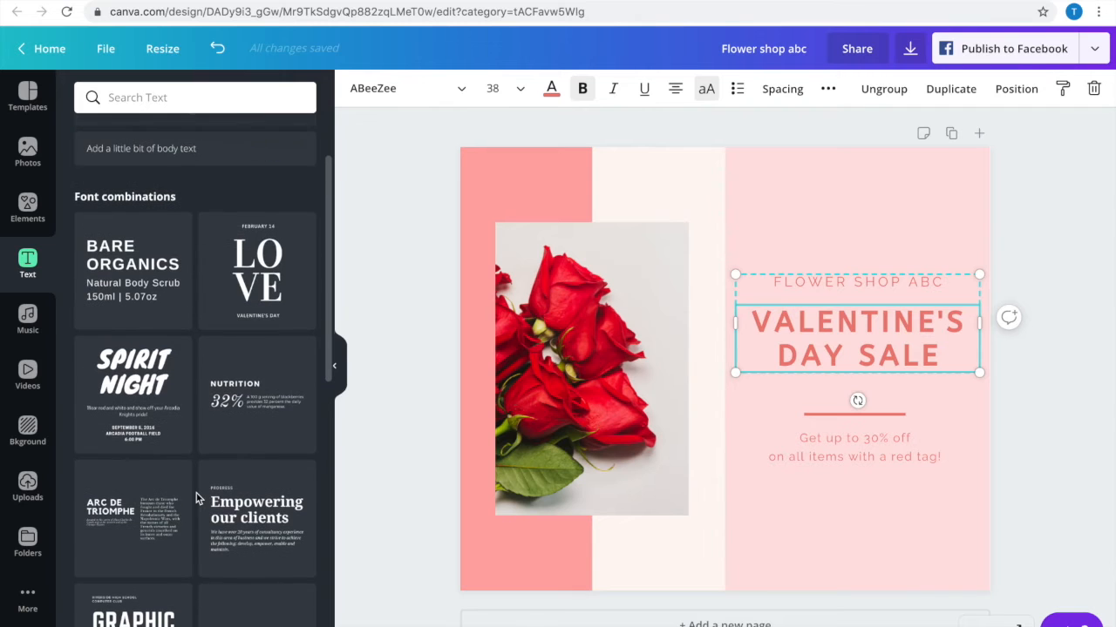
scroll(196, 497, down, 7)
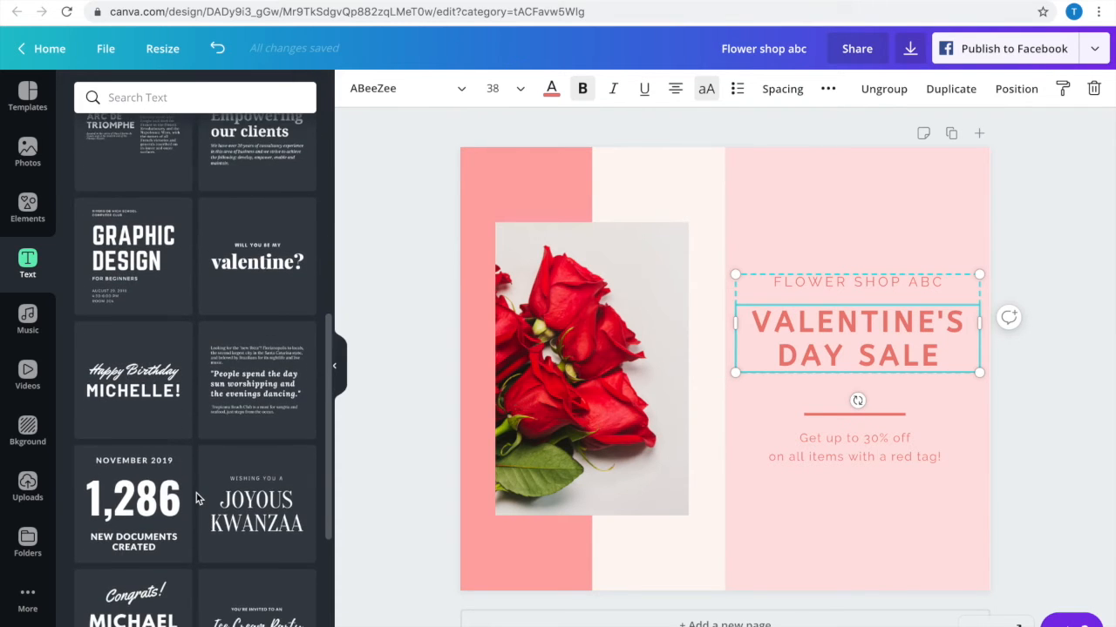
scroll(196, 494, down, 4)
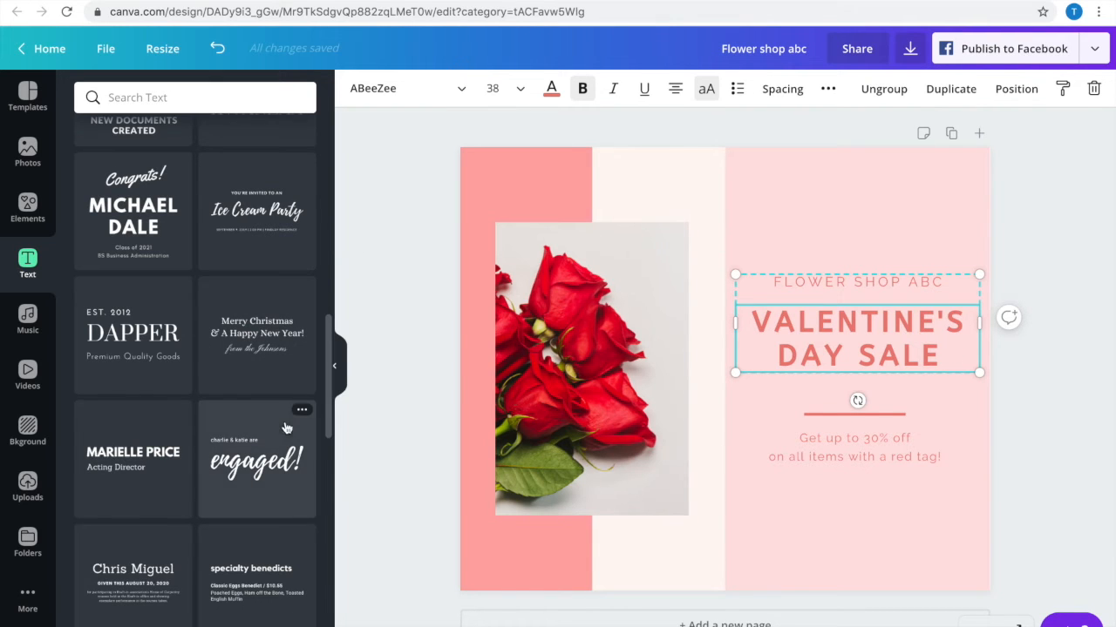
click(493, 188)
click(821, 180)
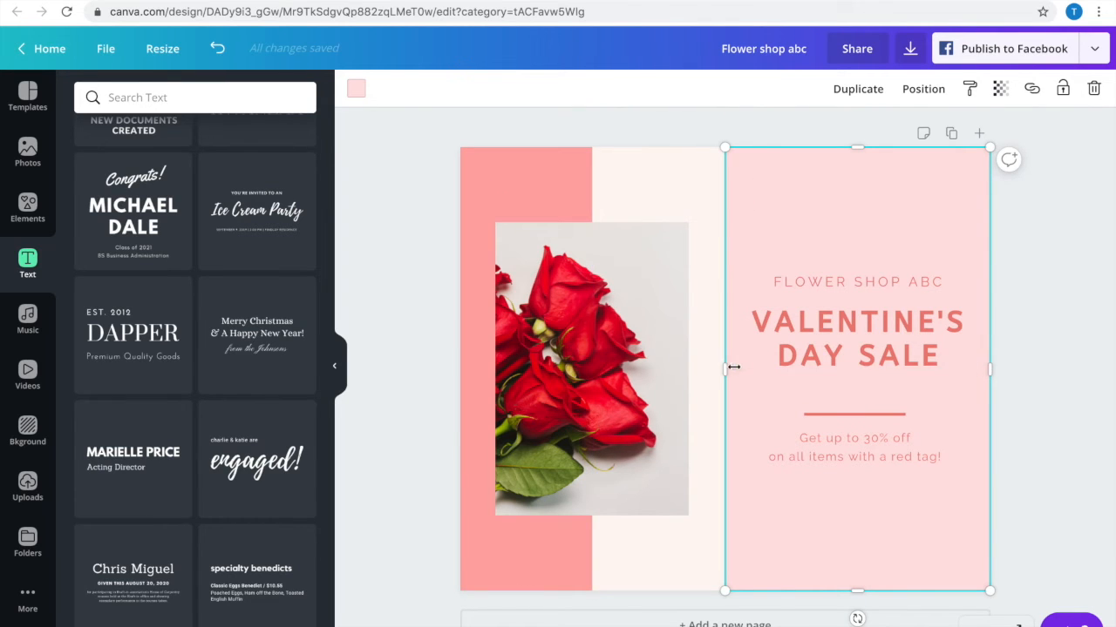
mouse_move(725, 370)
mouse_down()
mouse_move(704, 372)
mouse_move(725, 372)
mouse_up()
click(379, 230)
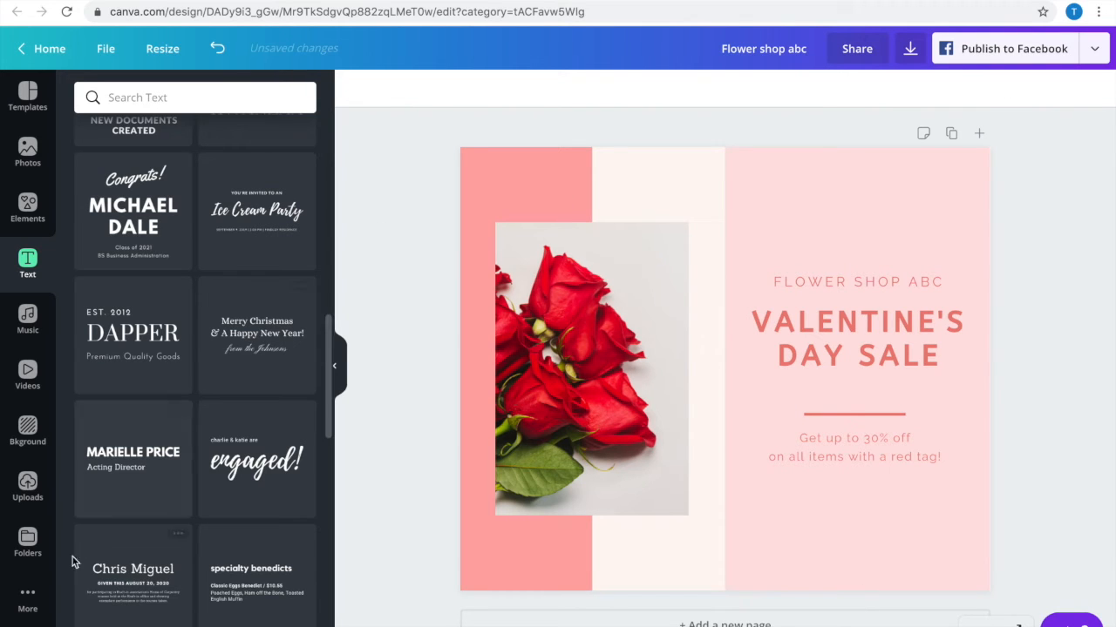
- Add the uploaded "Guitars-n-Cars" logo to the post and shrink it into the design's lower-right corner
scroll(35, 530, down, 1)
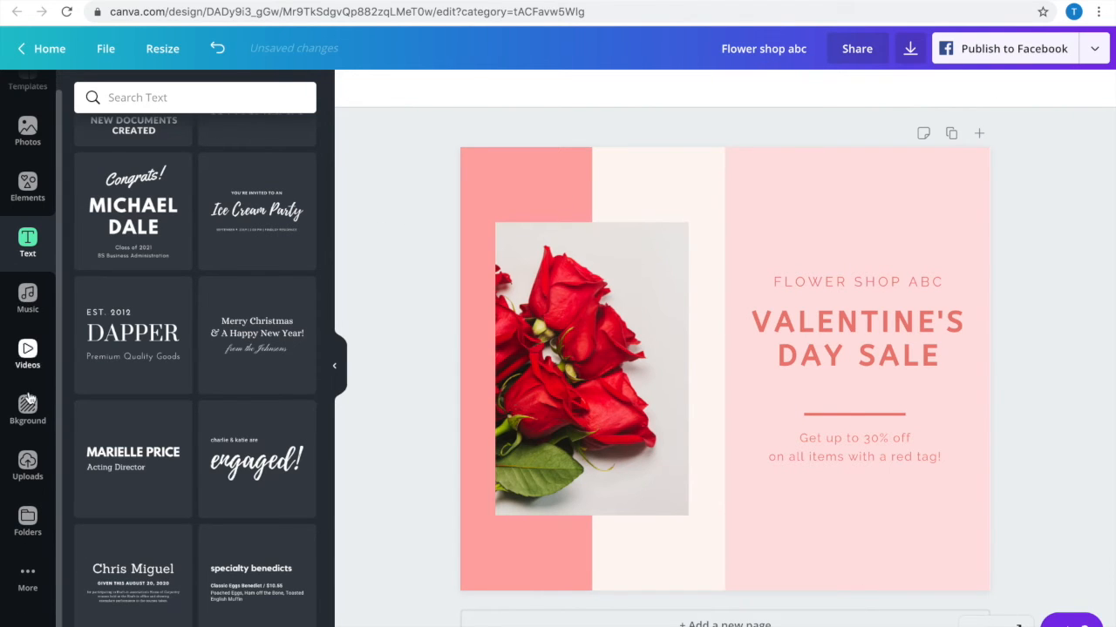
click(29, 462)
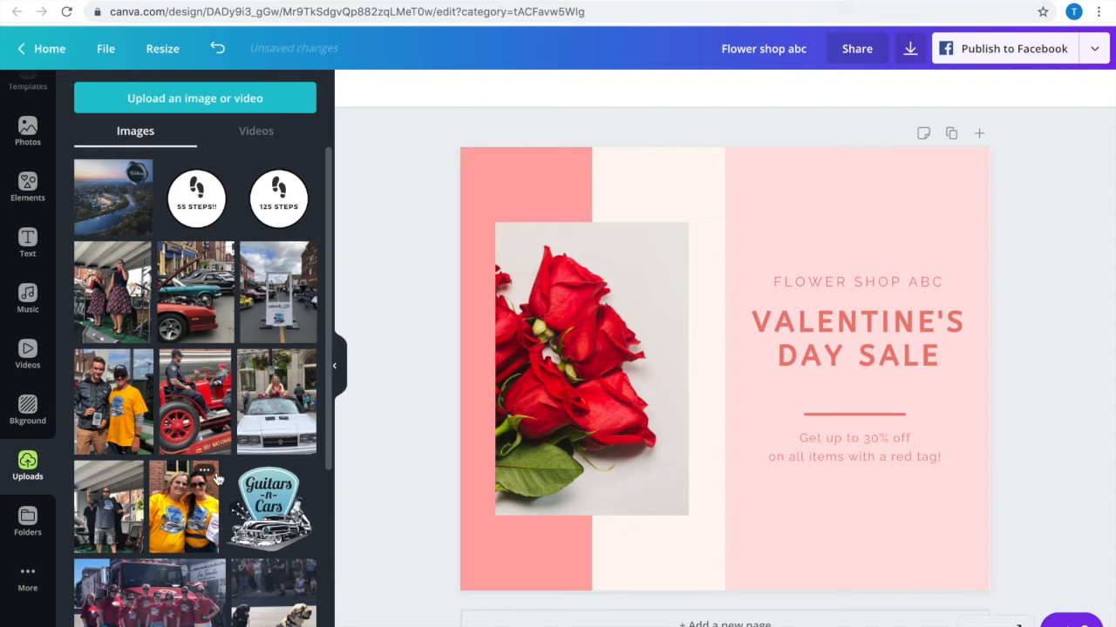
click(277, 498)
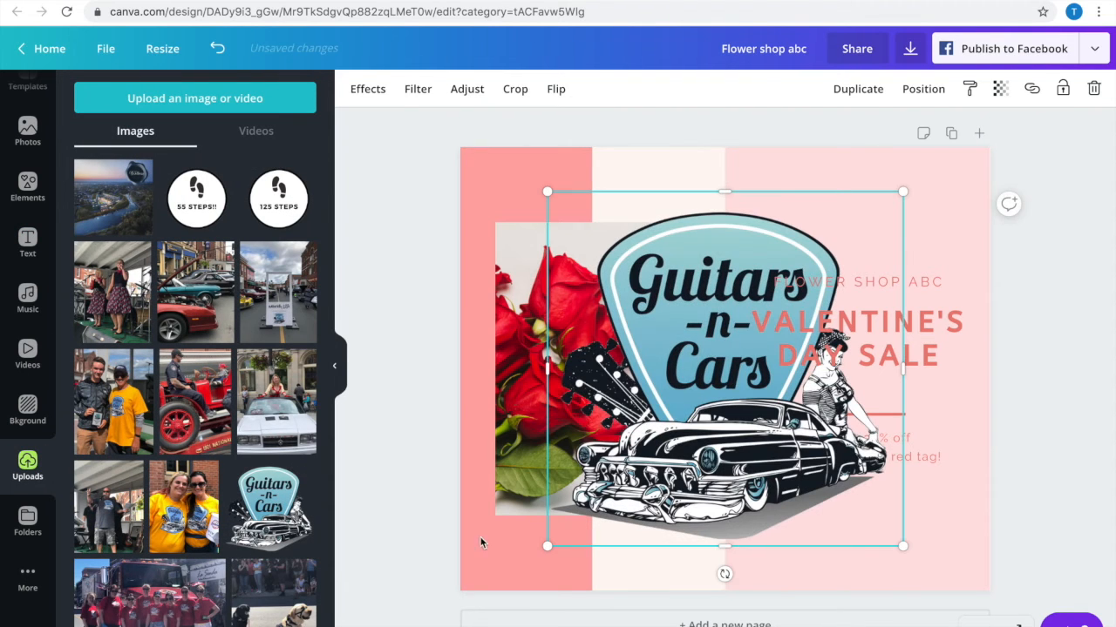
drag(548, 546, 948, 558)
click(1042, 471)
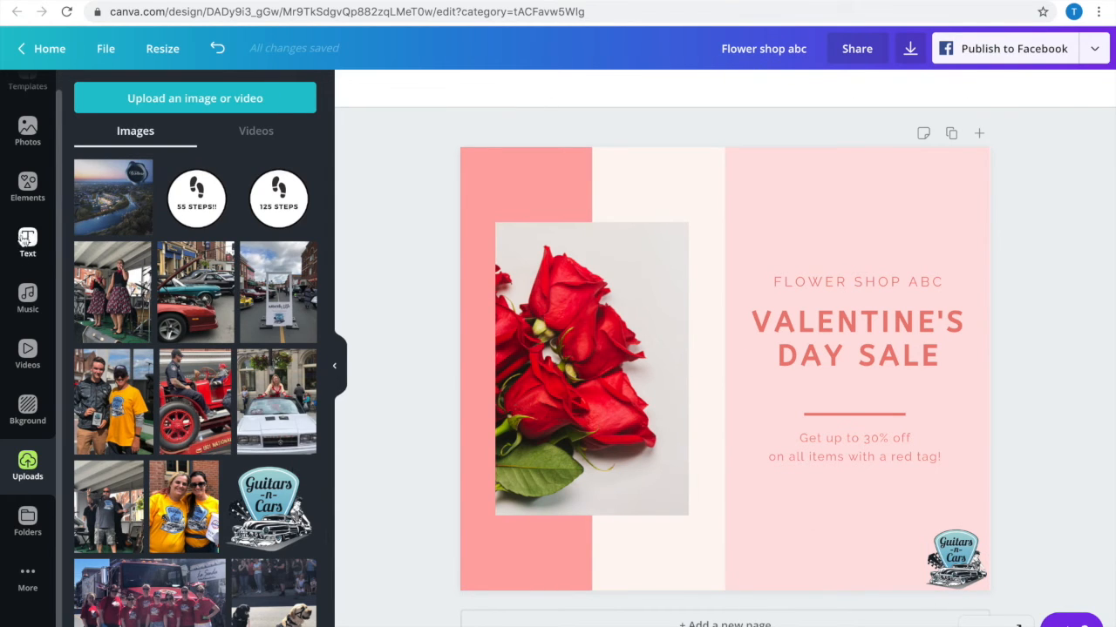
- Open the full collection of grid elements and look through the layouts
click(27, 188)
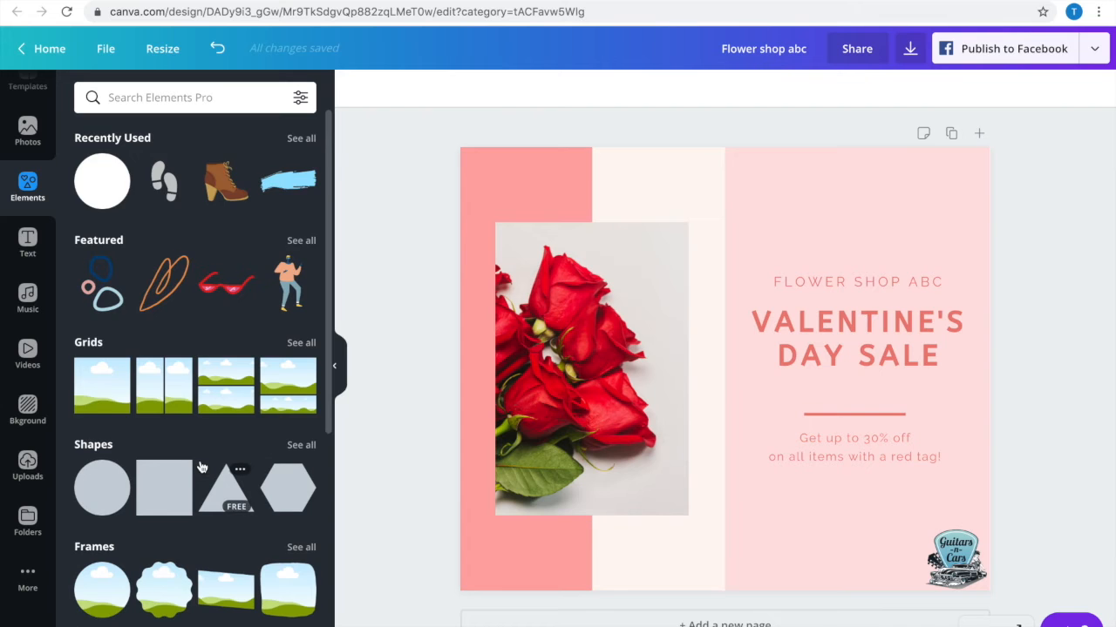
scroll(201, 469, down, 3)
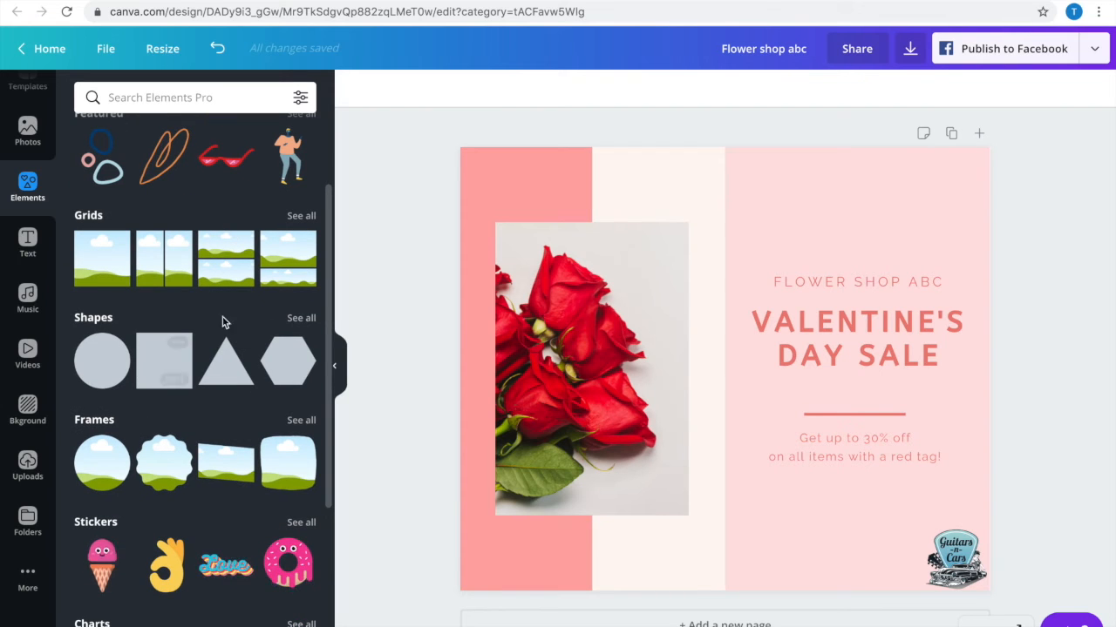
click(301, 216)
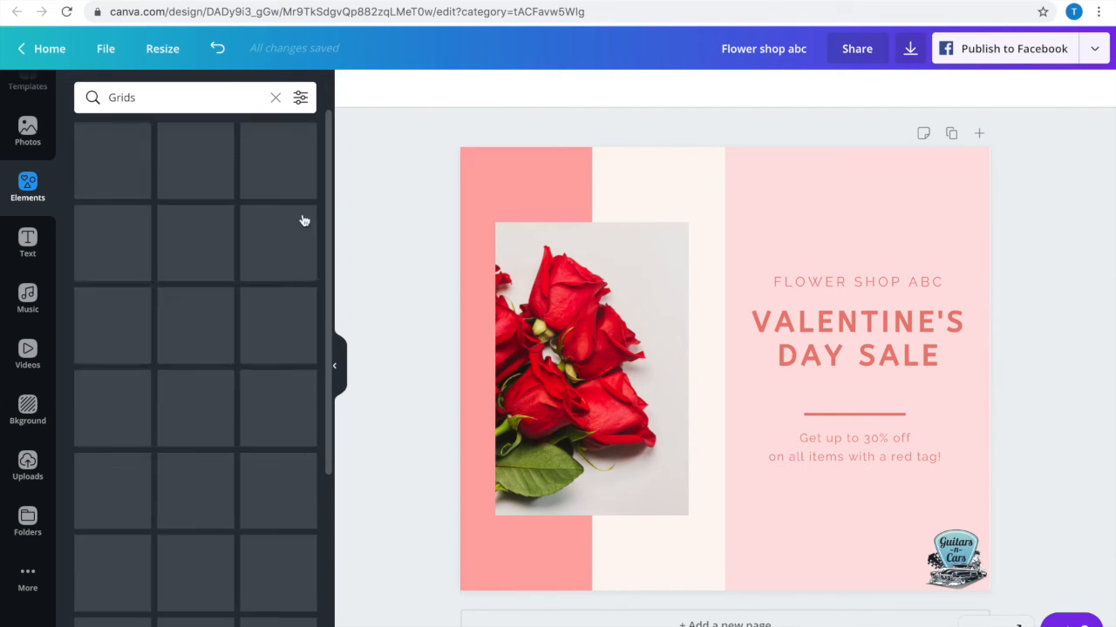
scroll(217, 460, down, 5)
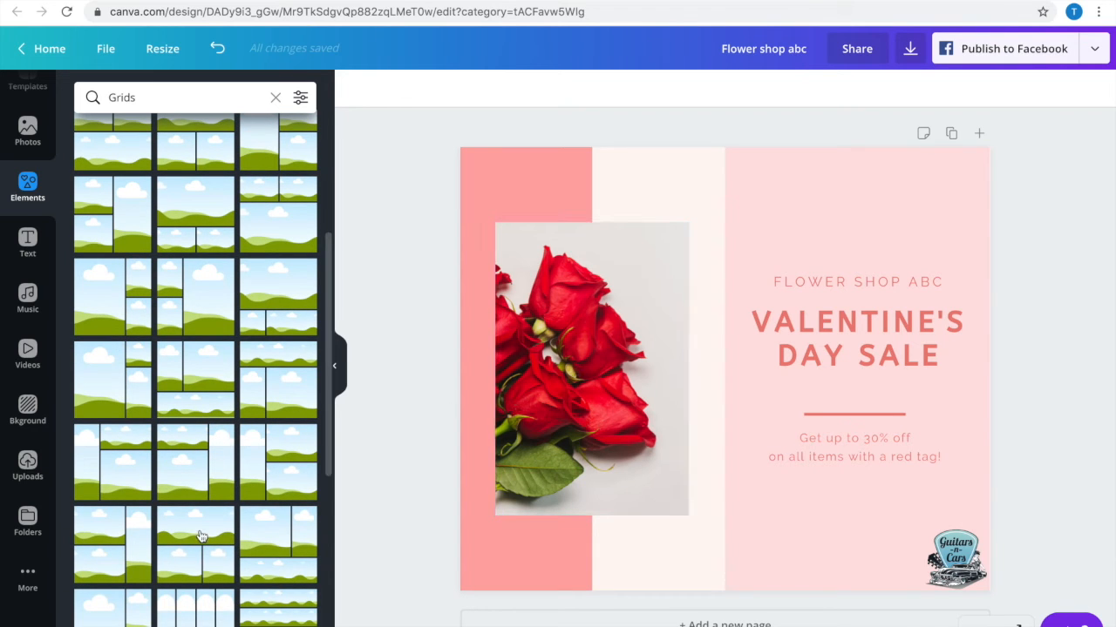
- Try a grid with one wide cell above two smaller cells on the sale page, and delete it
click(197, 558)
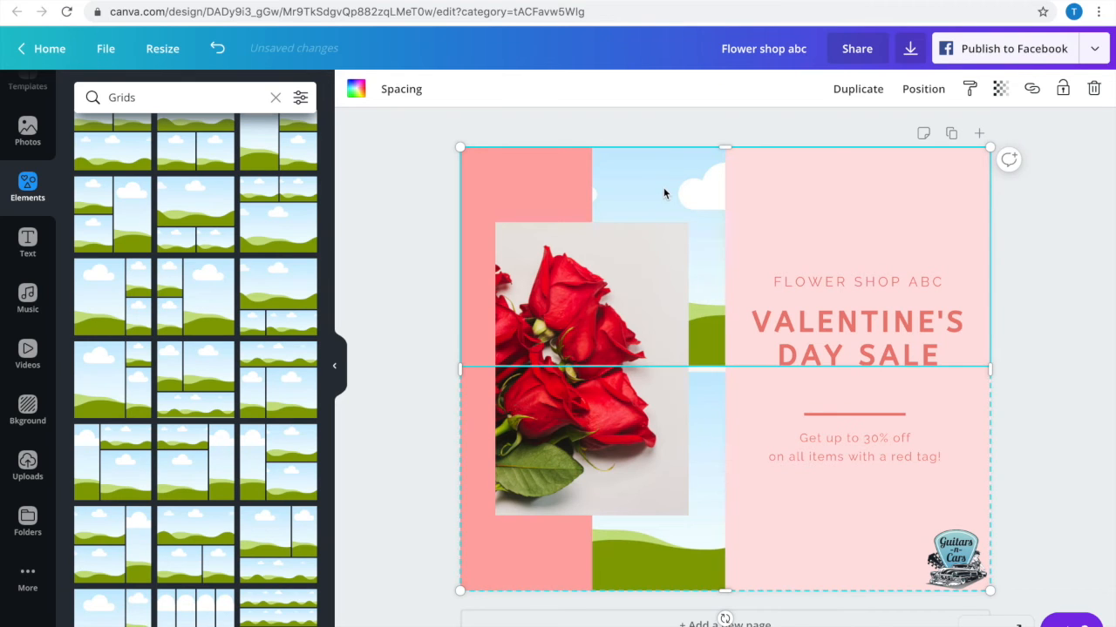
key(Delete)
- Add a second page and insert a grid with two cells above one wide cell
click(725, 623)
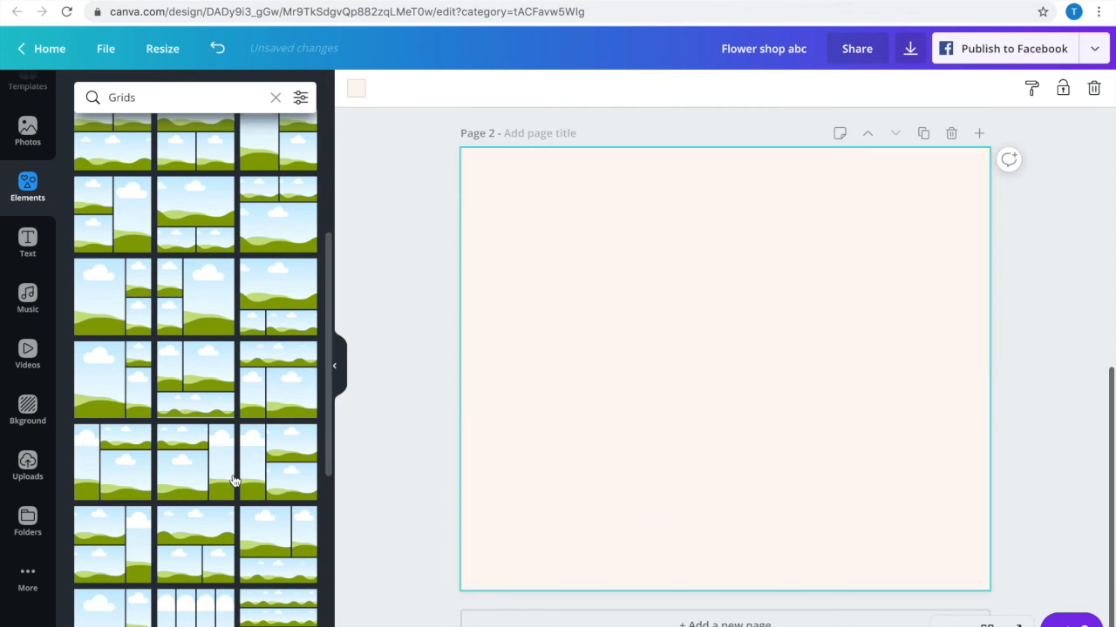
click(224, 373)
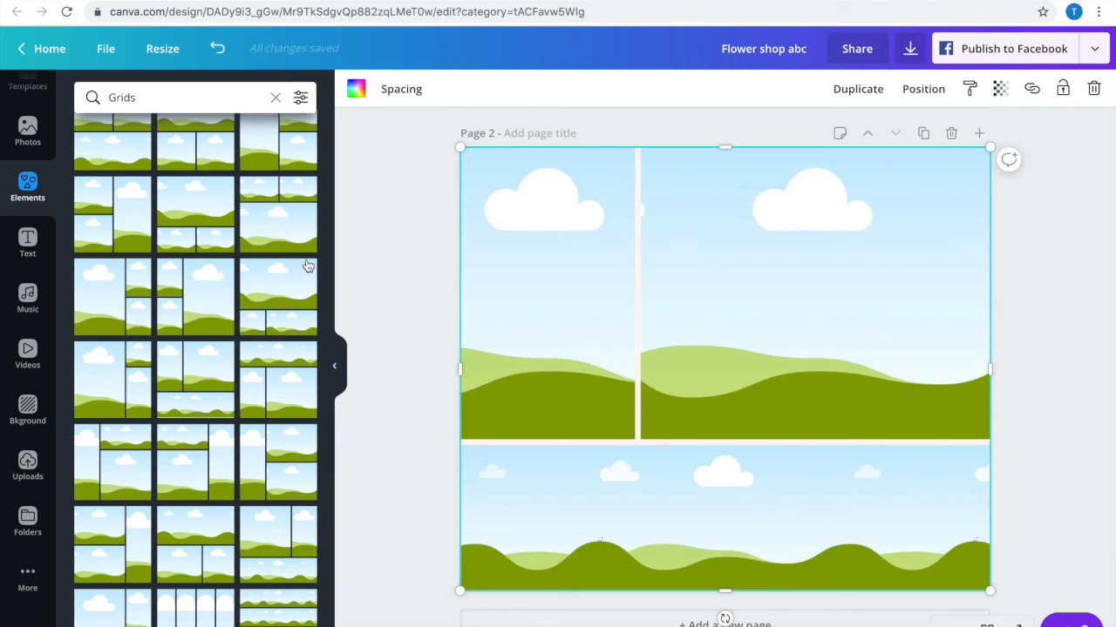
- Fill the grid with the red rose bouquet at upper left, the scattered pink roses at upper right, and the pale pink roses below
click(26, 148)
drag(250, 168, 571, 268)
drag(142, 174, 801, 215)
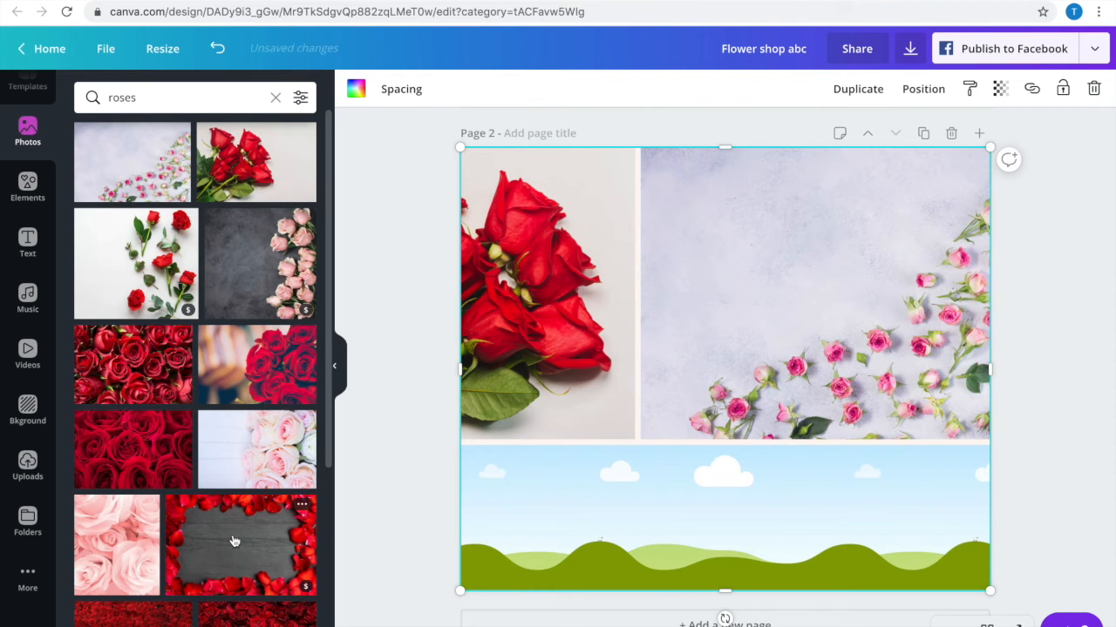
drag(109, 562, 534, 534)
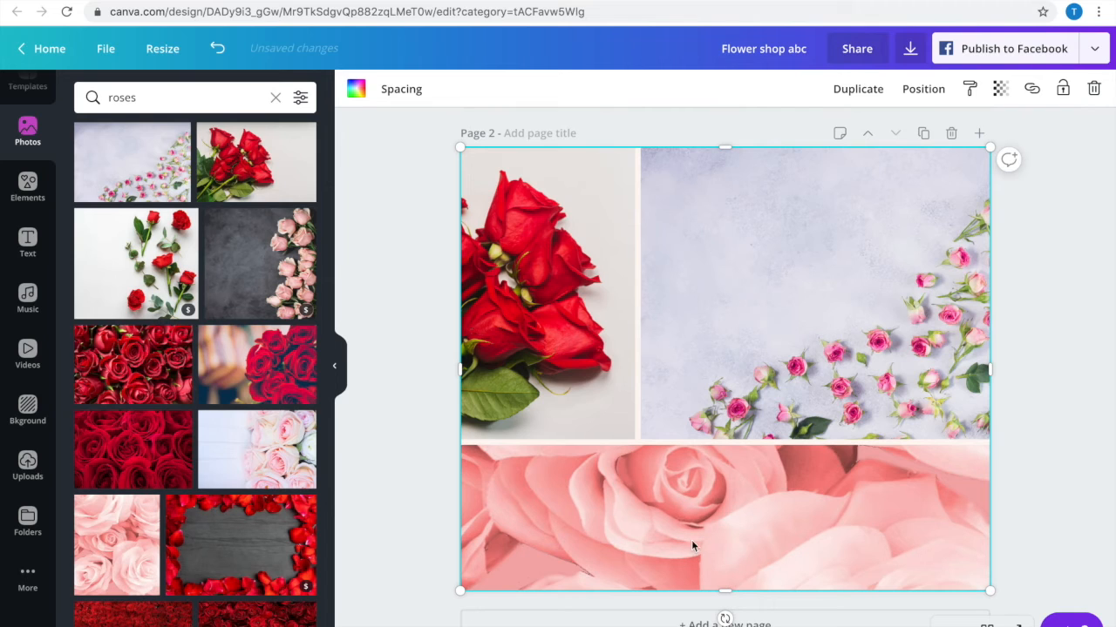
- Shift the red rose photo to the right within its grid cell to center the bouquet, and deselect it
double_click(555, 344)
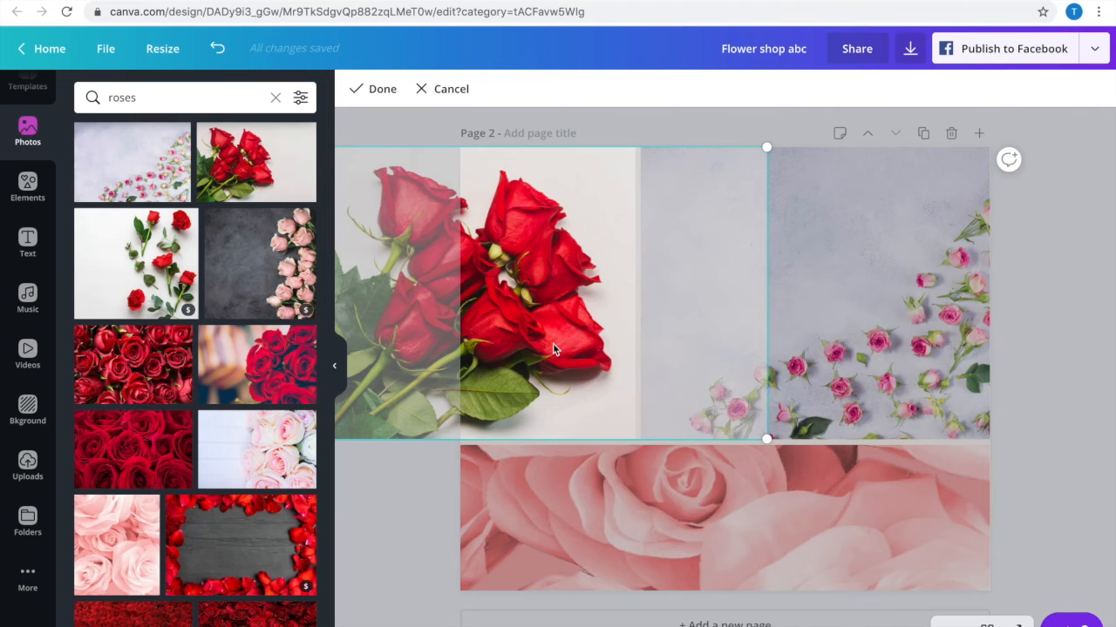
right_click(553, 347)
click(534, 313)
drag(536, 314, 600, 323)
click(434, 521)
click(390, 523)
- Add the "Love" sticker to page 2, shrink it, tilt it slightly clockwise, and place it in the page's upper-right corner
click(28, 187)
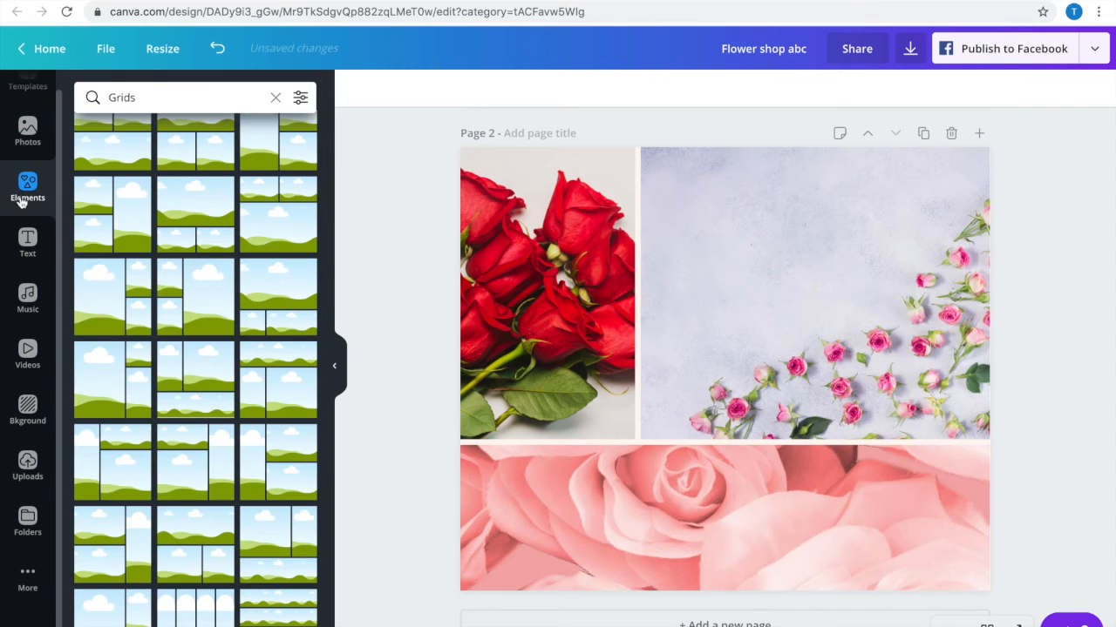
click(275, 97)
scroll(209, 488, down, 2)
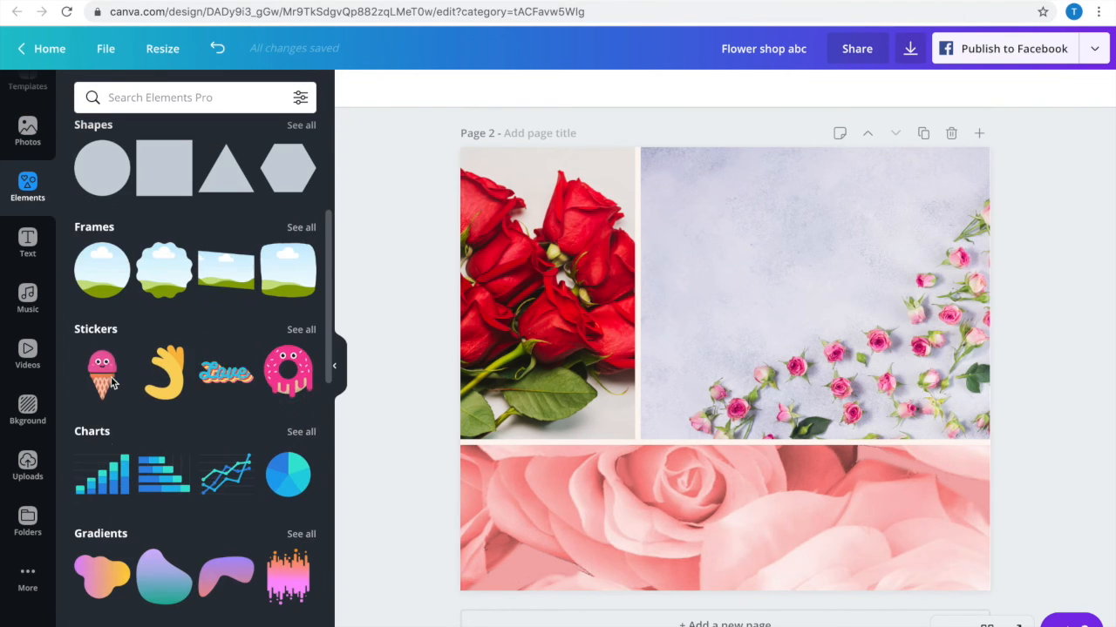
click(216, 376)
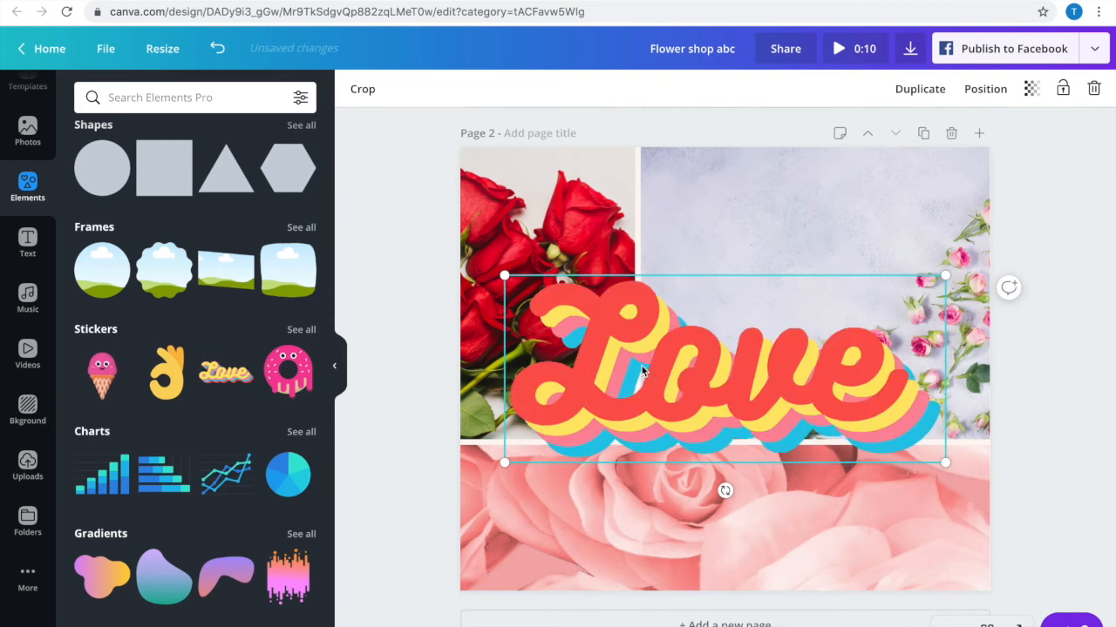
drag(946, 279, 683, 434)
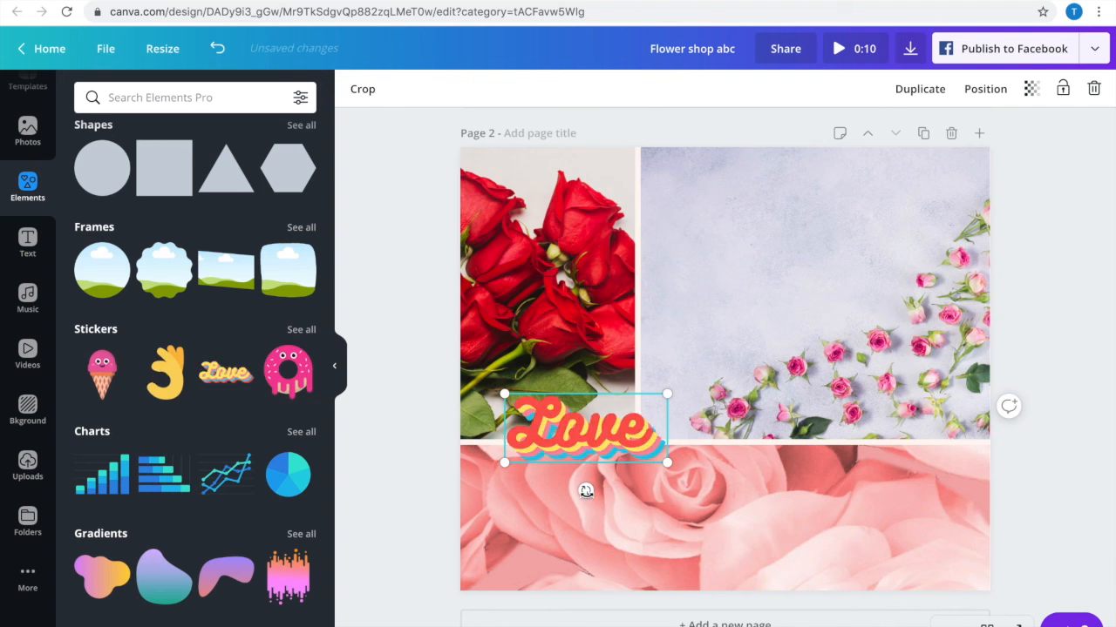
mouse_move(588, 490)
mouse_down()
mouse_move(562, 496)
mouse_move(609, 504)
mouse_move(577, 502)
mouse_up()
drag(639, 367, 892, 199)
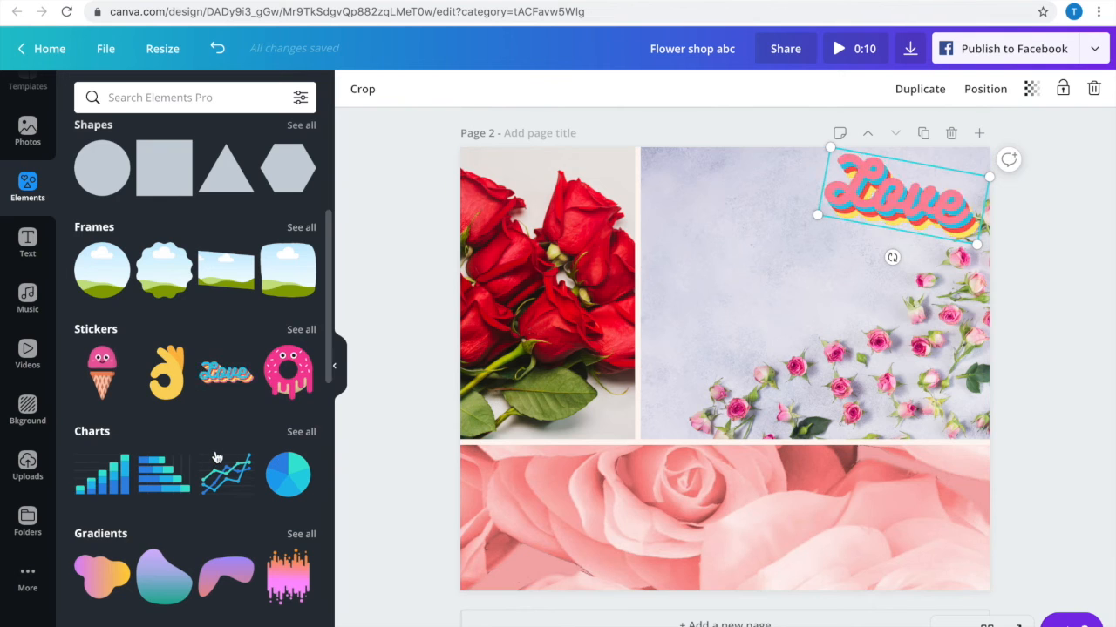
- Browse the element categories and search the elements library for "hearts"
scroll(216, 457, down, 1)
scroll(160, 542, down, 3)
scroll(160, 549, down, 3)
scroll(164, 482, down, 6)
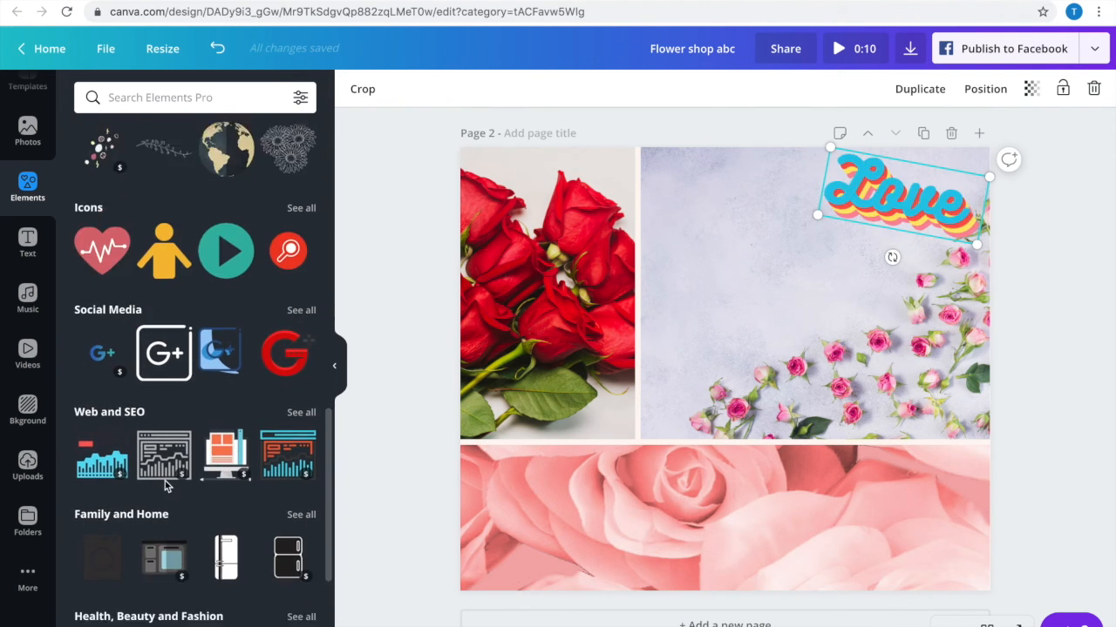
click(152, 98)
text(hearts)
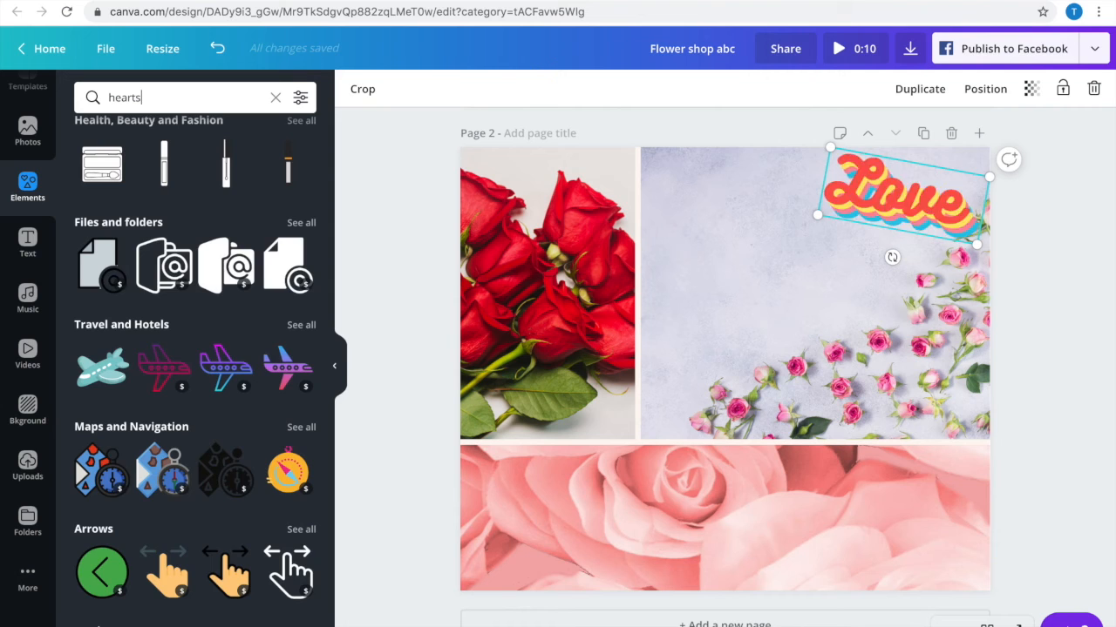
key(Return)
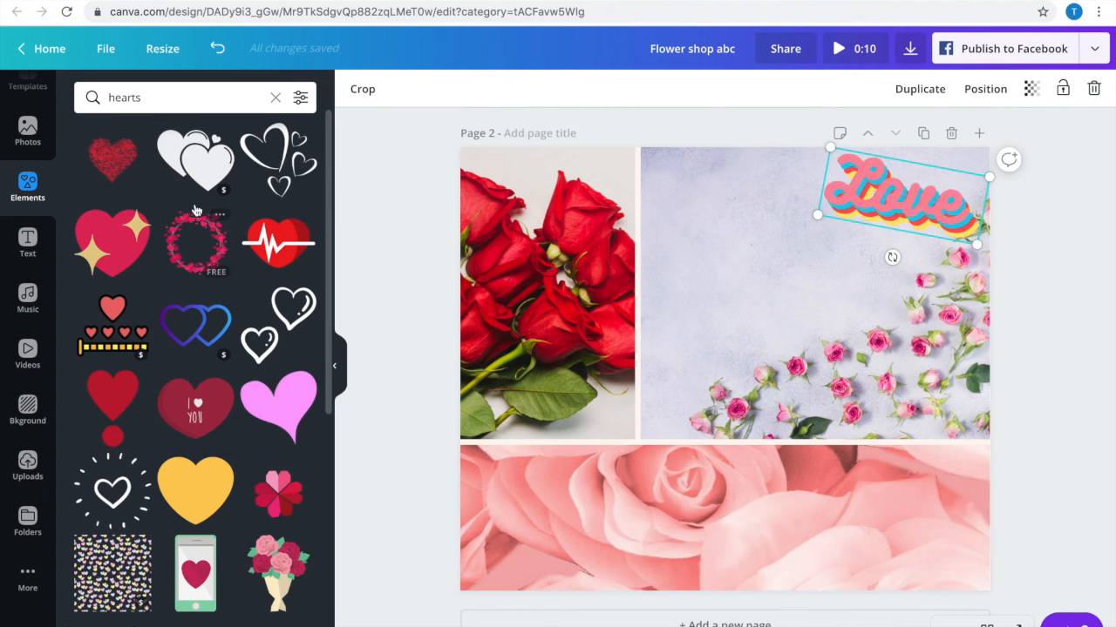
- Add the red glitter heart to page 2, place it beside the "Love" sticker at the page's upper edge, and deselect it
click(112, 166)
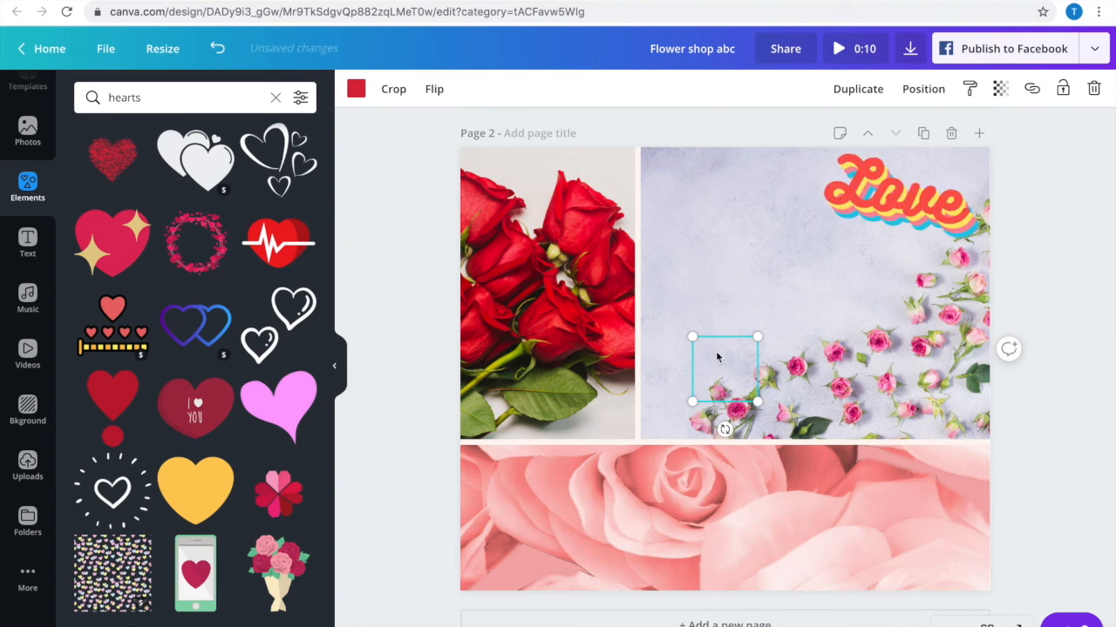
drag(728, 372, 813, 244)
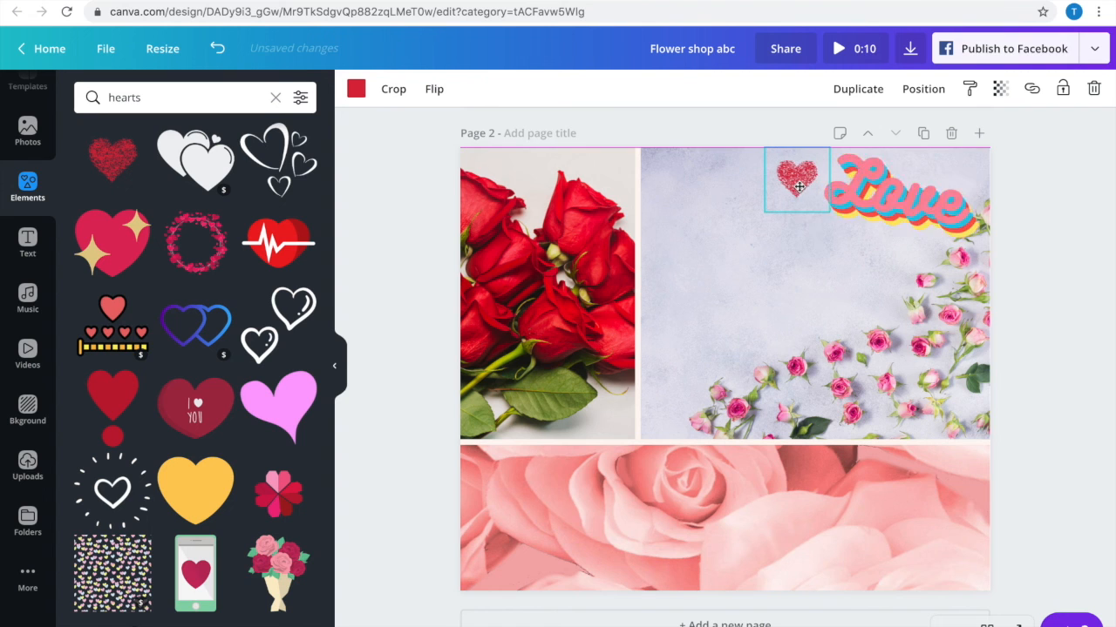
click(1067, 267)
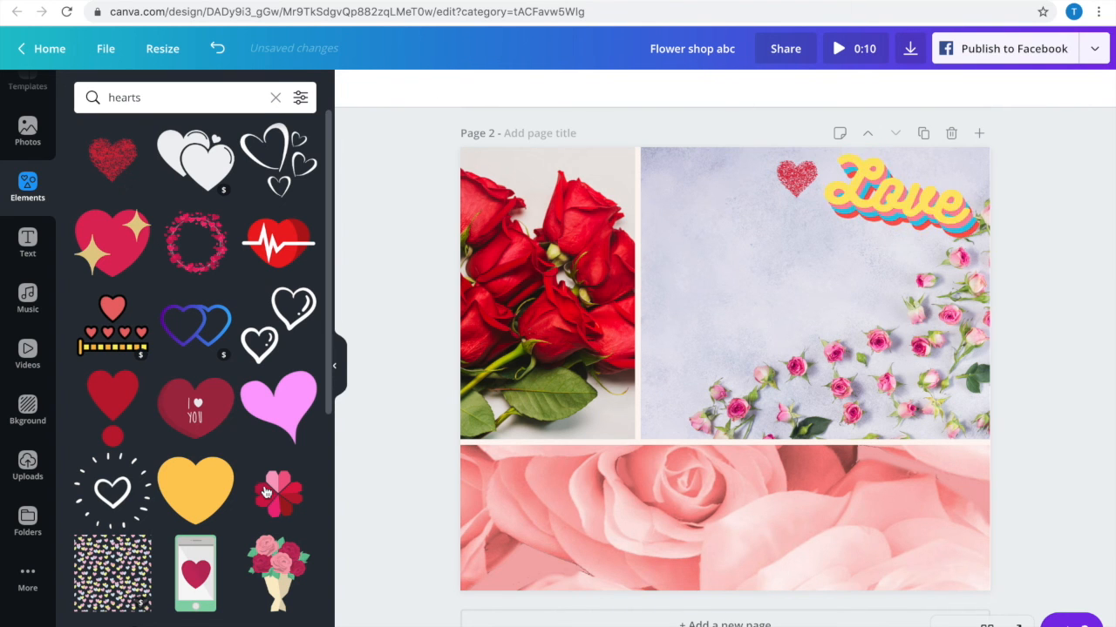
- Open the download settings for the design from the publishing options
scroll(266, 494, down, 3)
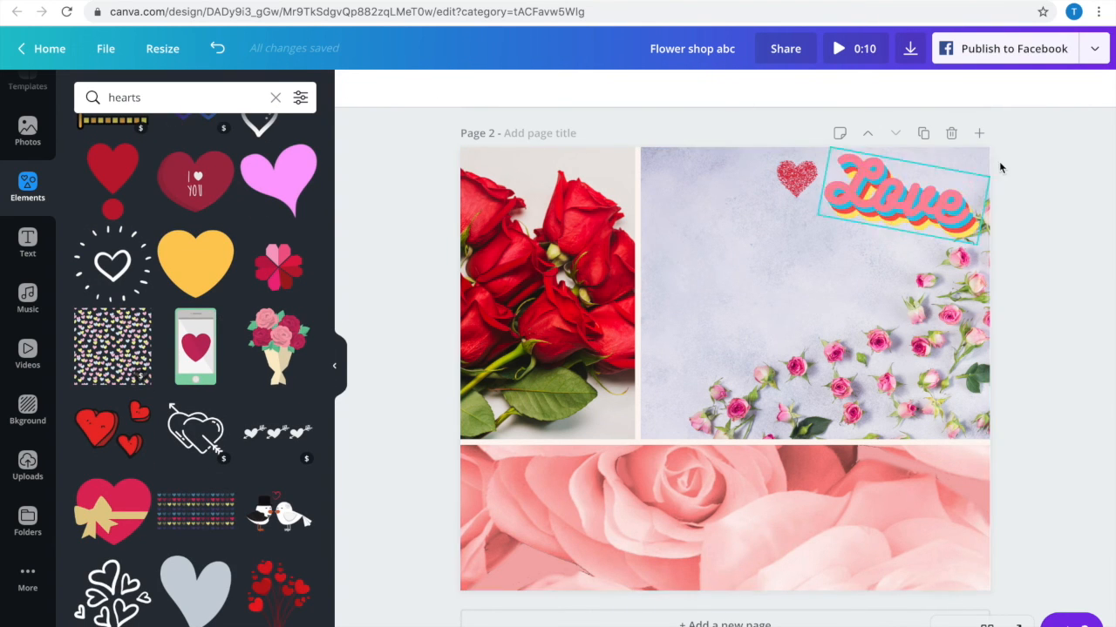
scroll(1089, 219, up, 2)
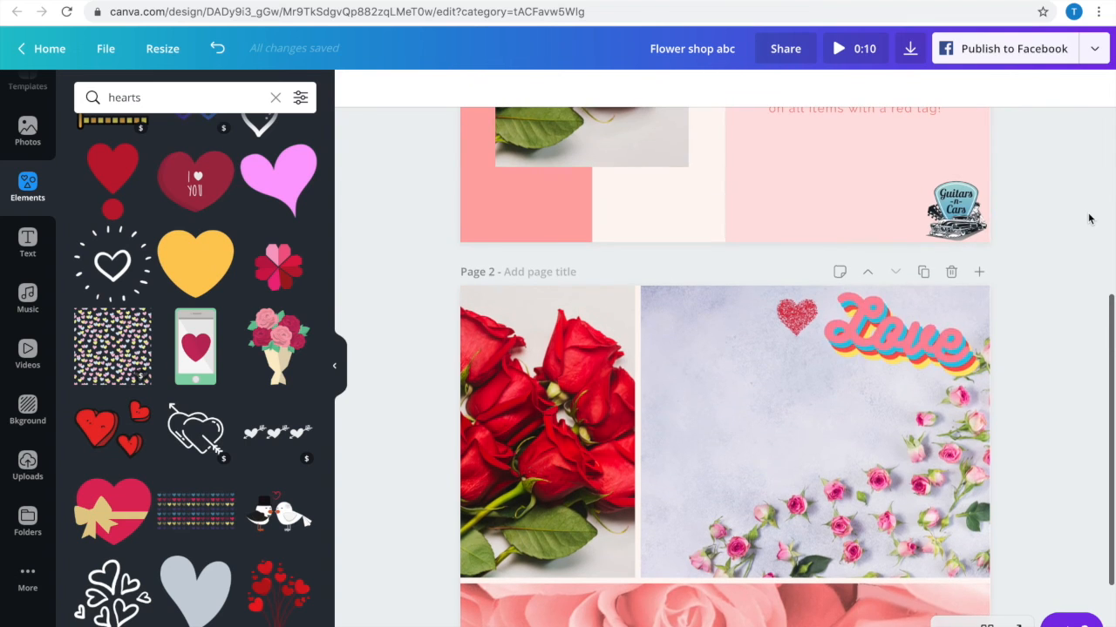
click(1095, 54)
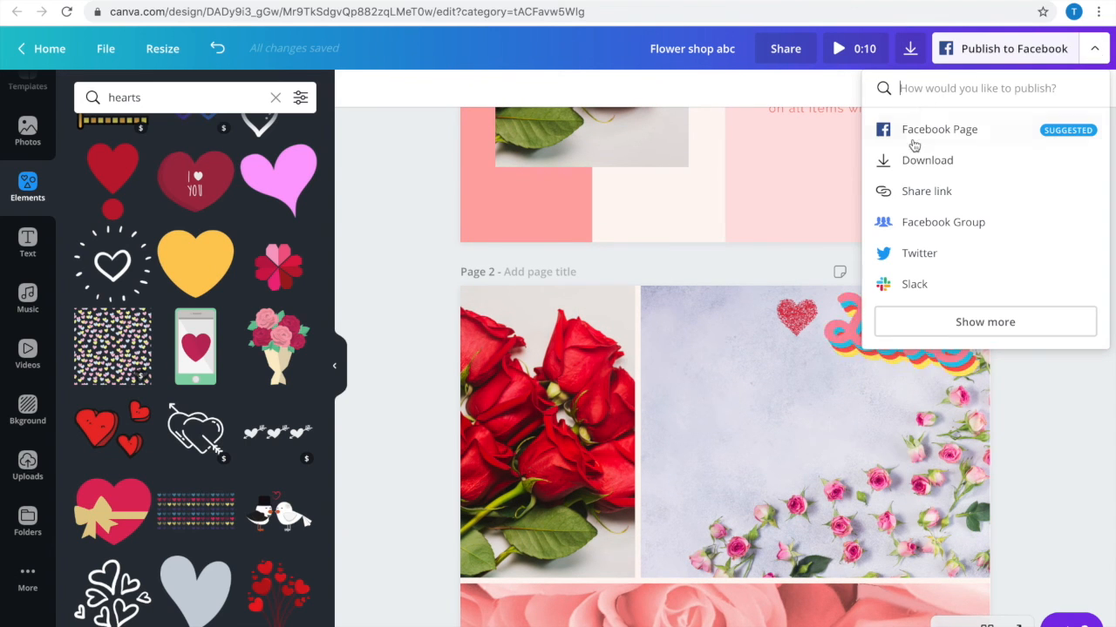
click(916, 161)
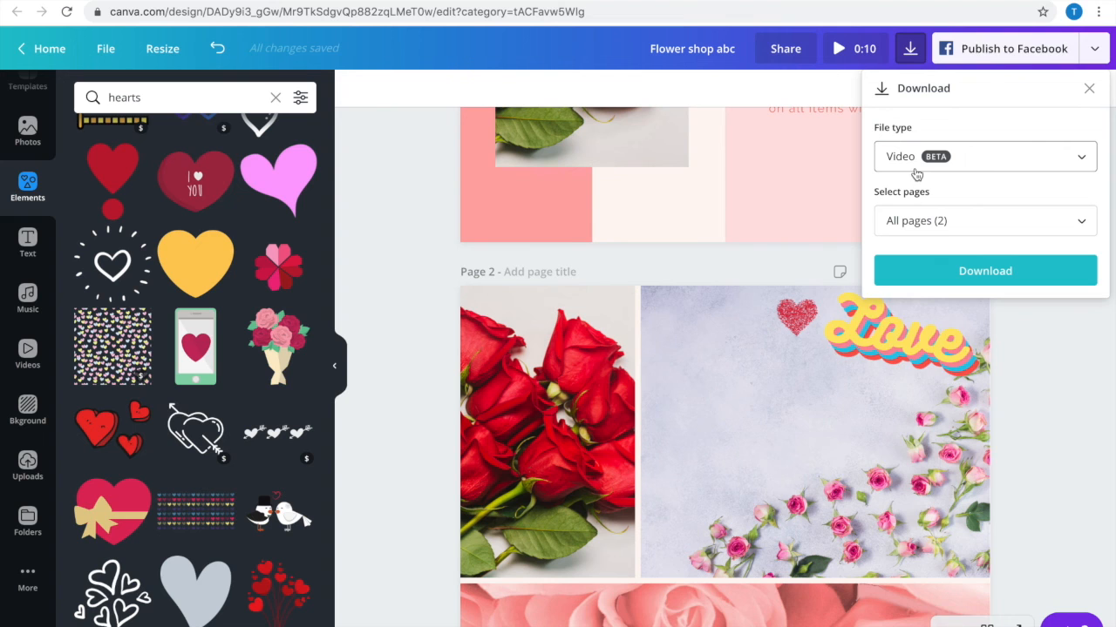
- Review the available download file types and choose PNG for all pages of the design
click(929, 164)
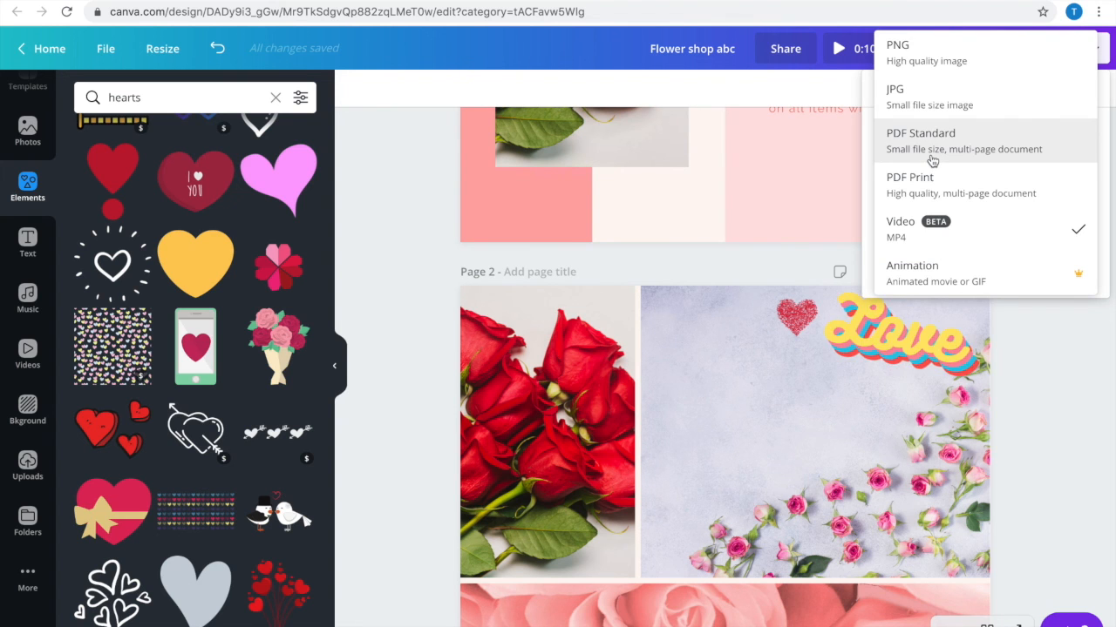
click(915, 231)
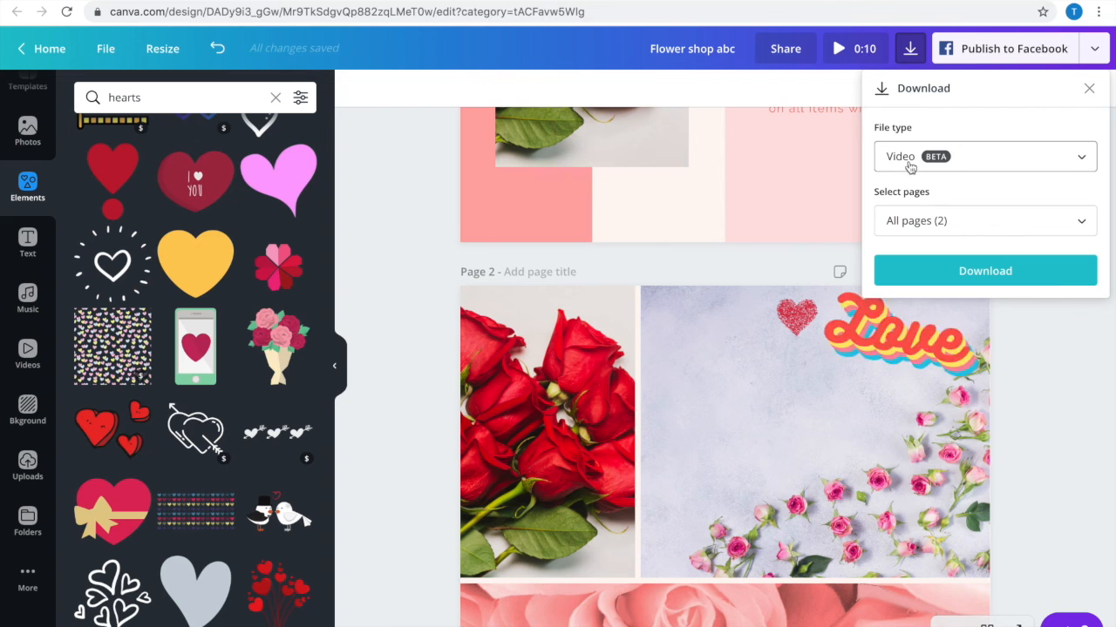
scroll(755, 321, up, 4)
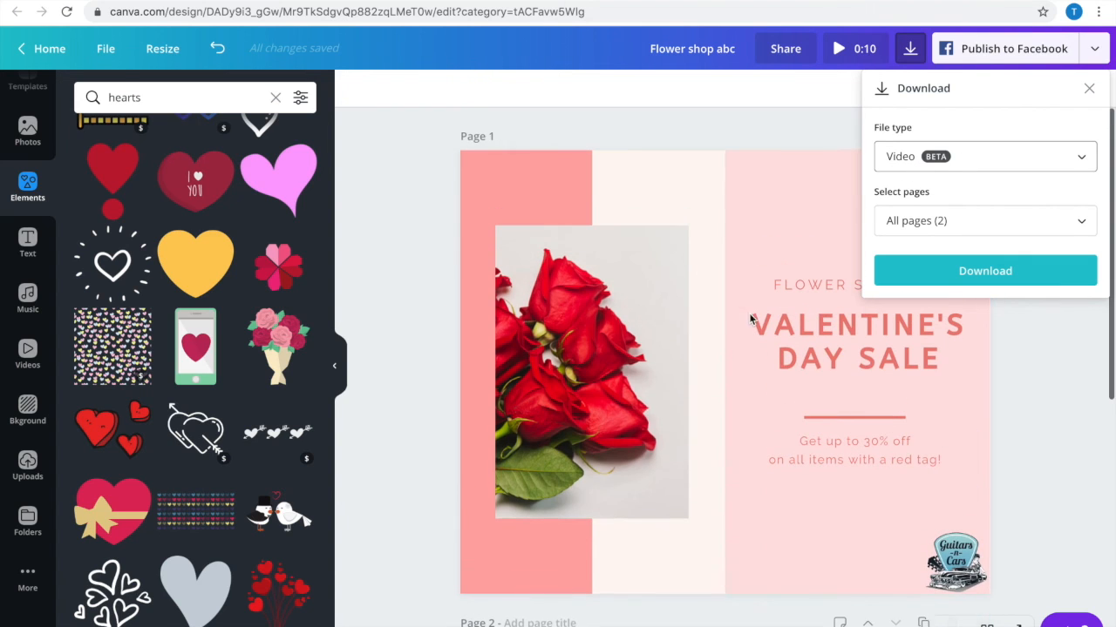
click(964, 154)
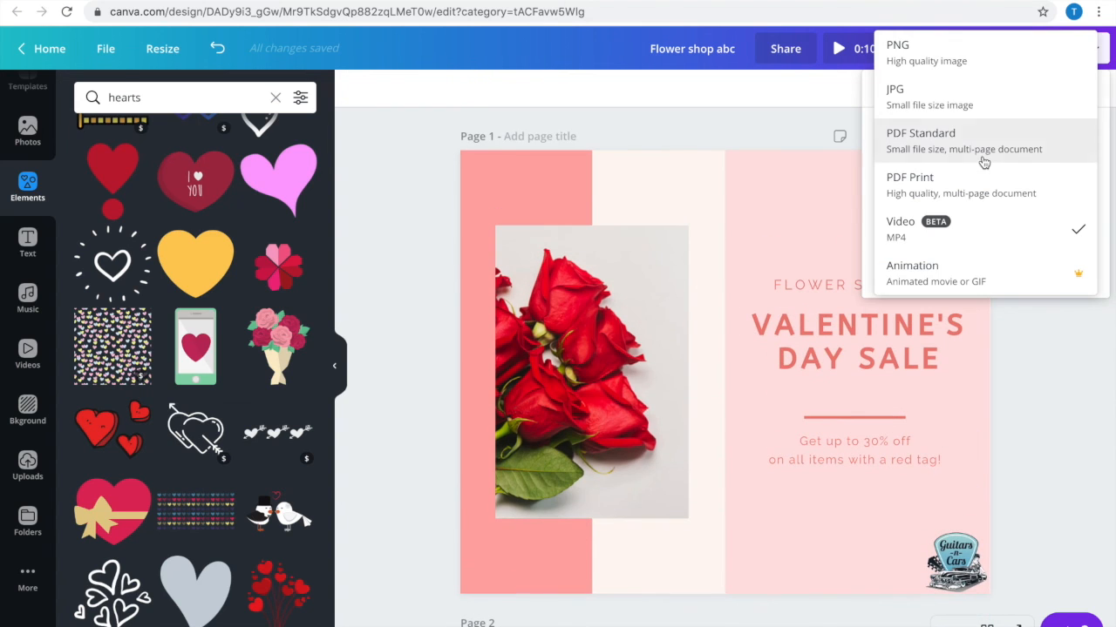
click(945, 50)
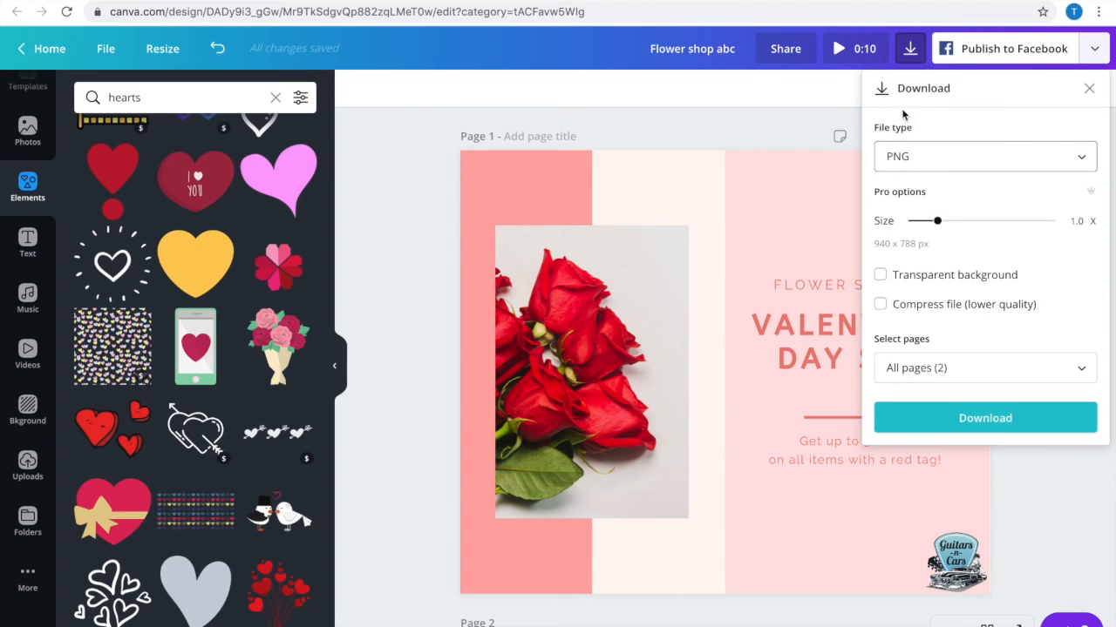
click(978, 433)
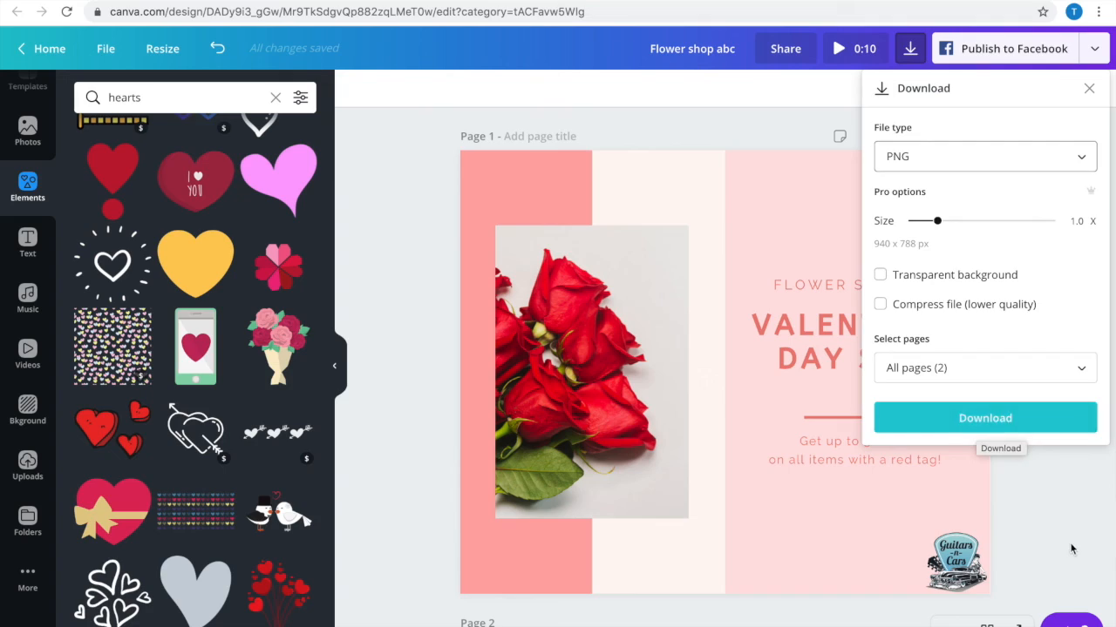